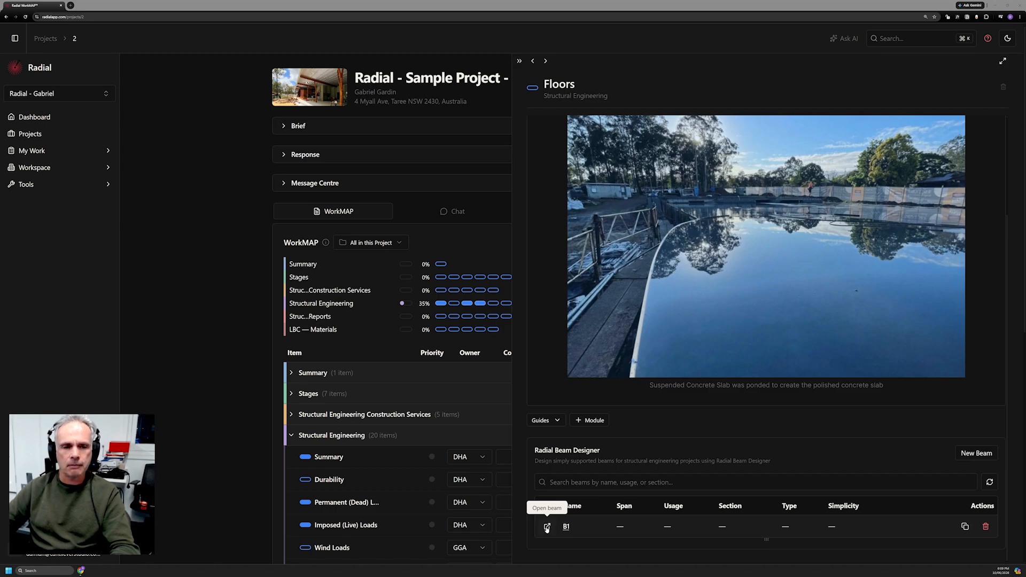
Open beam B1, enlarge the page, and change its span to 5.5 m with Storage usage.
click(547, 527)
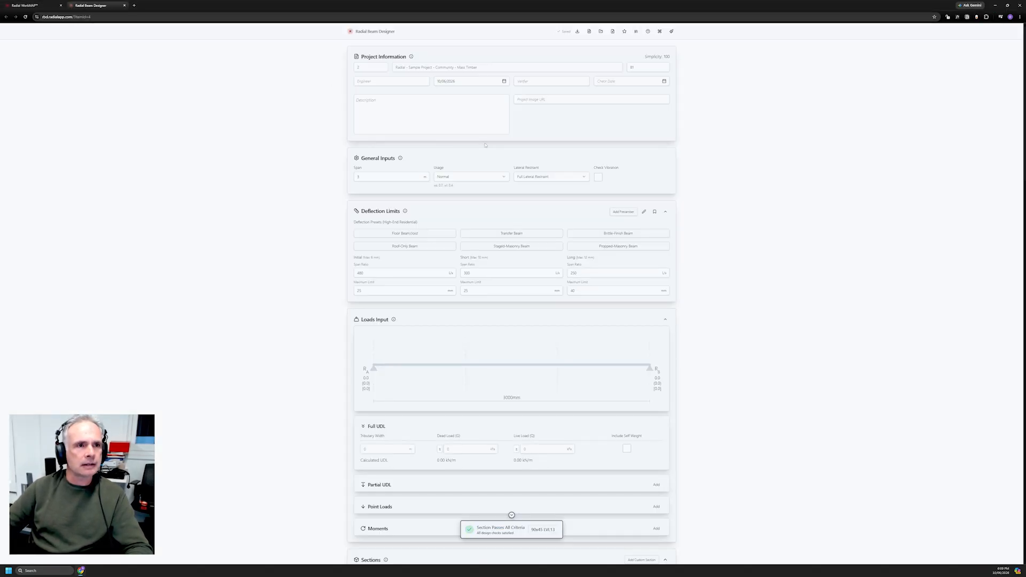
key(ctrl+plus)
key(ctrl+plus)
key(ctrl+plus)
key(ctrl+plus)
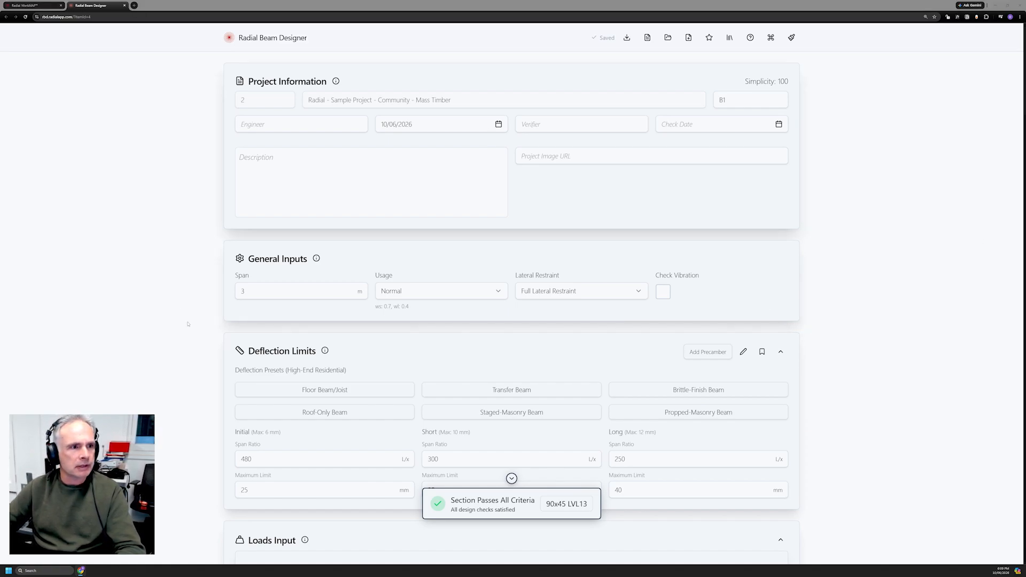
double_click(268, 291)
text(5.5)
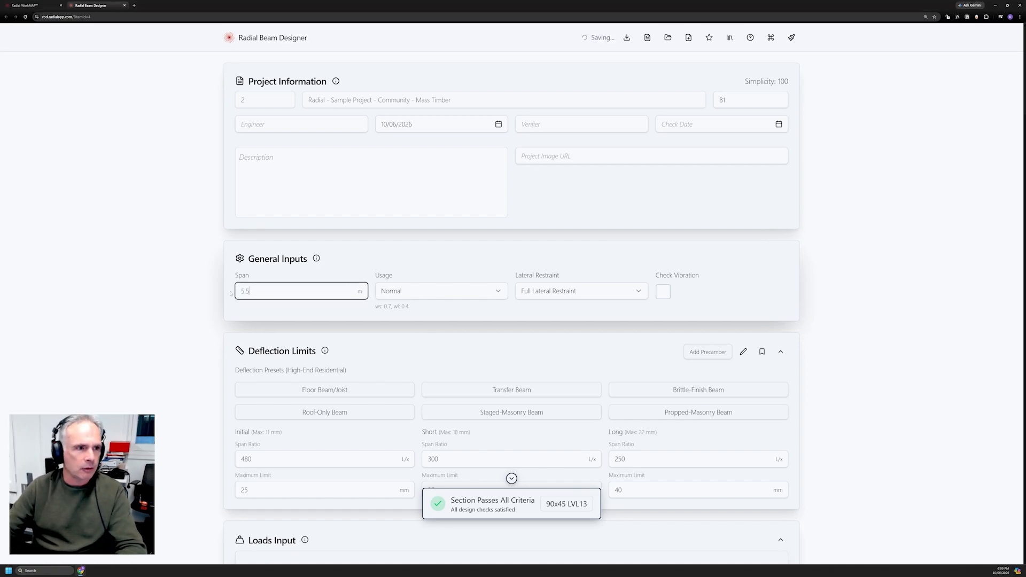
click(500, 291)
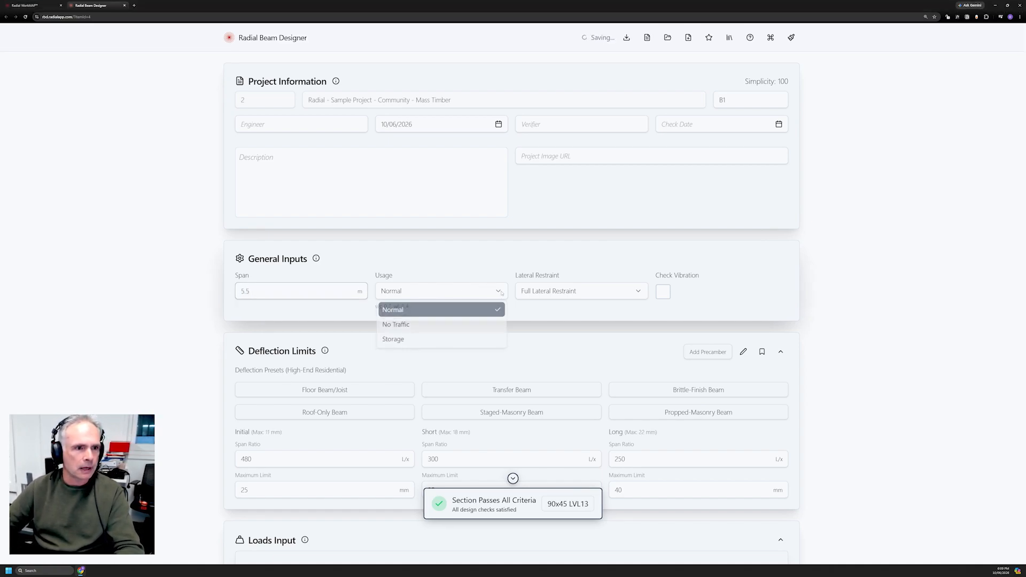
click(436, 345)
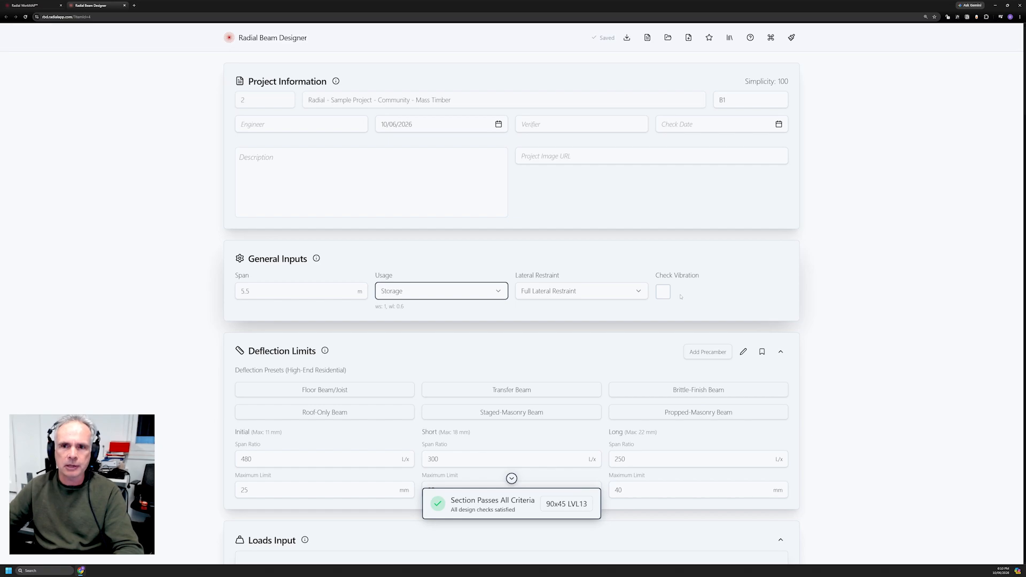
Change the initial deflection span ratio from 480 to 500.
scroll(327, 285, down, 2)
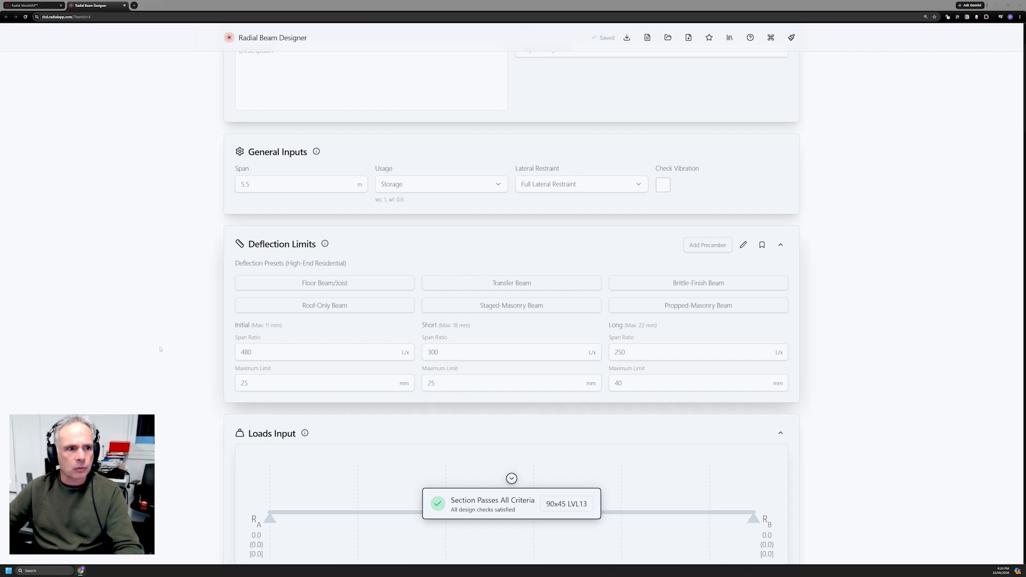
click(287, 351)
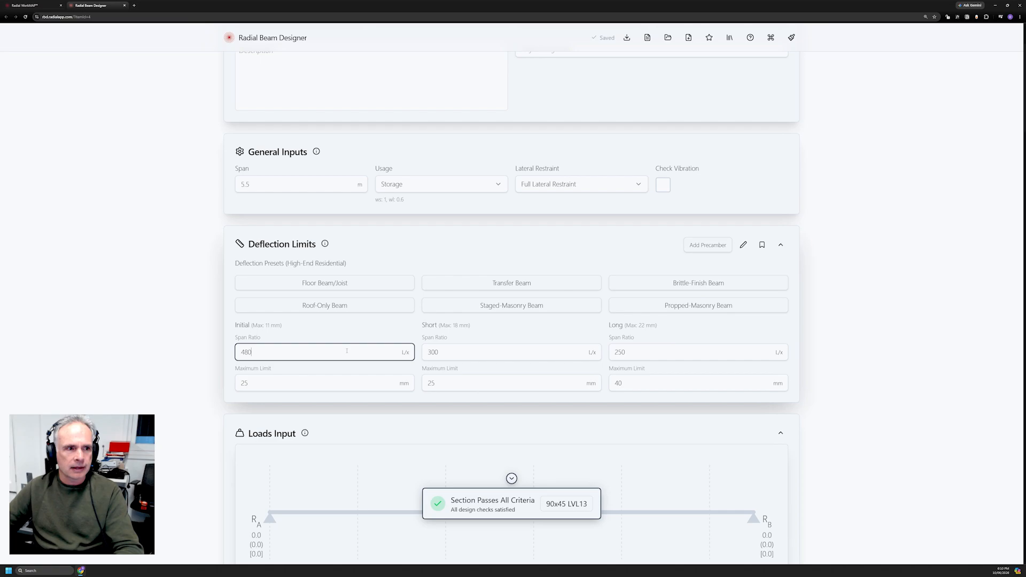
drag(253, 352, 239, 351)
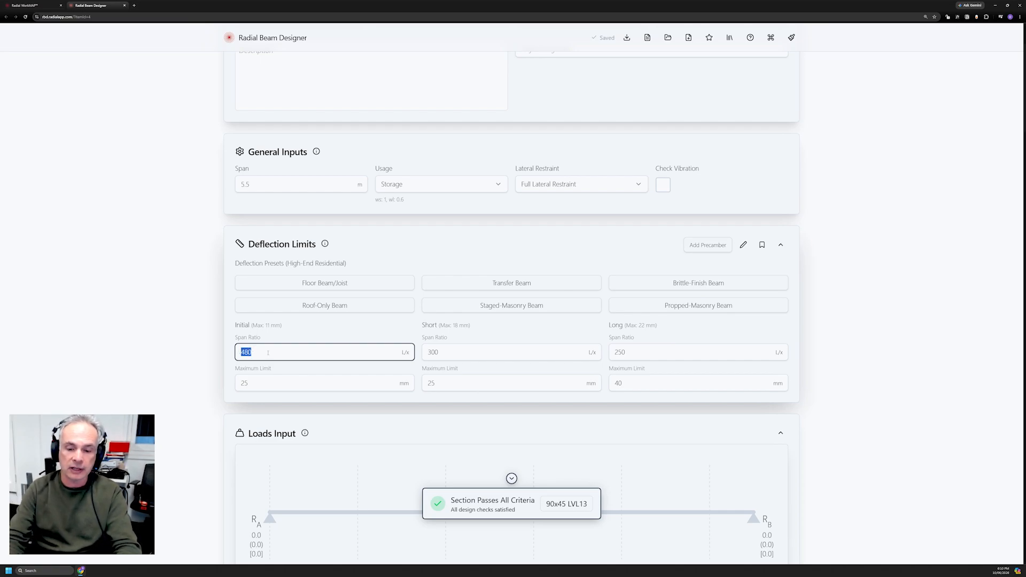
text(500)
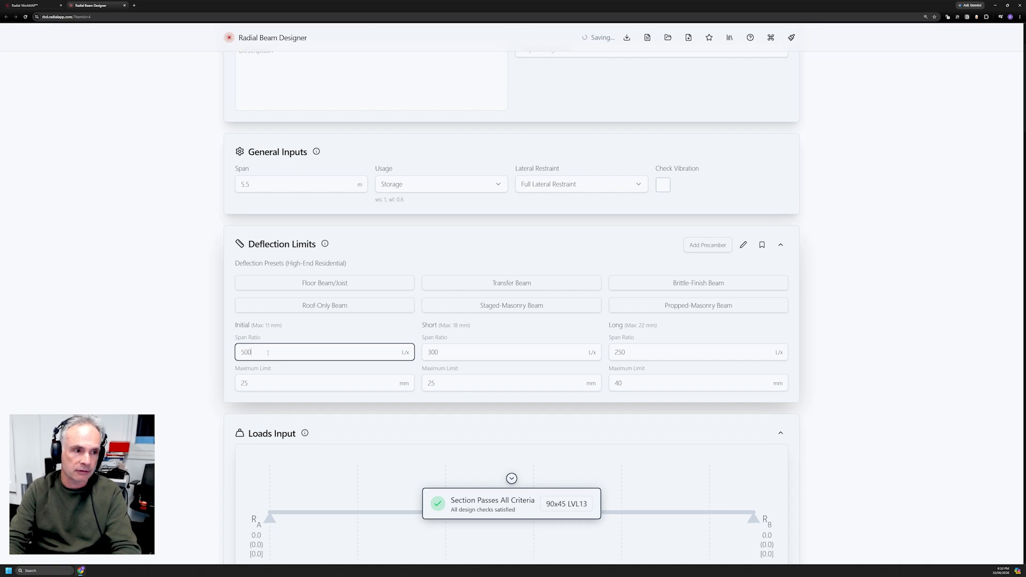
click(437, 358)
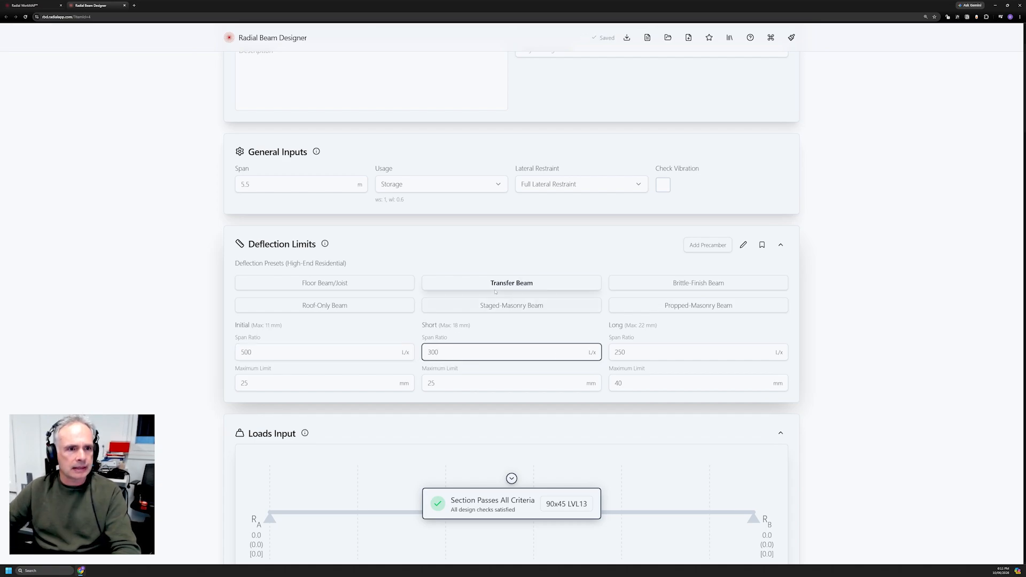
Apply the Staged-Masonry Beam deflection preset (360, 360; 12/8/12 mm), then preview Propped-Masonry.
click(487, 306)
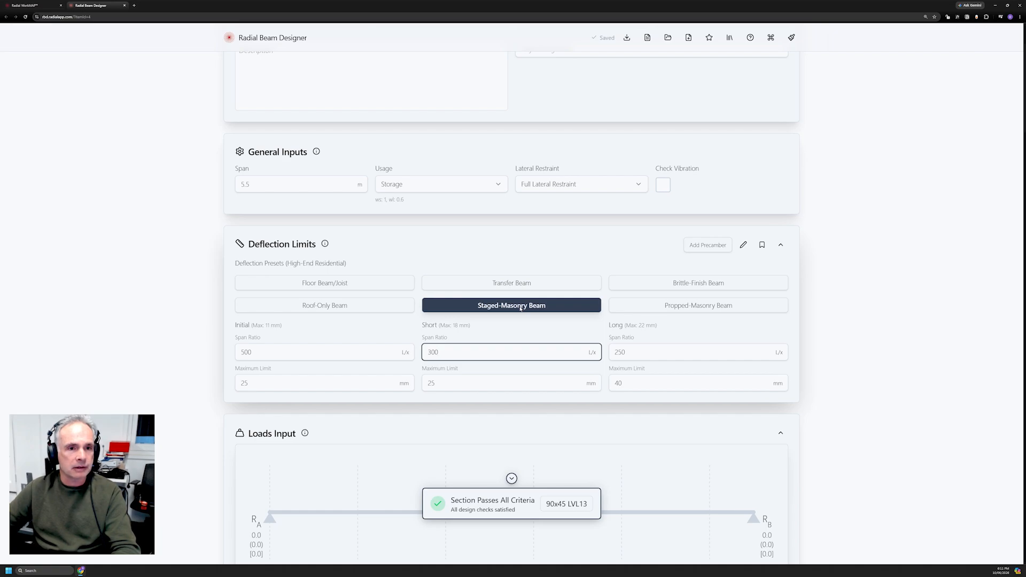
click(520, 308)
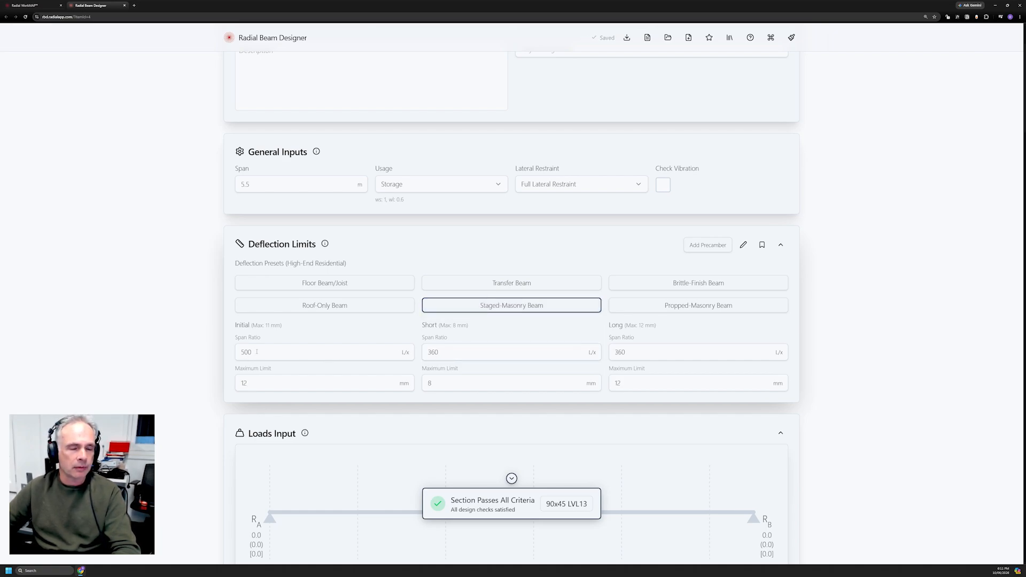
click(674, 306)
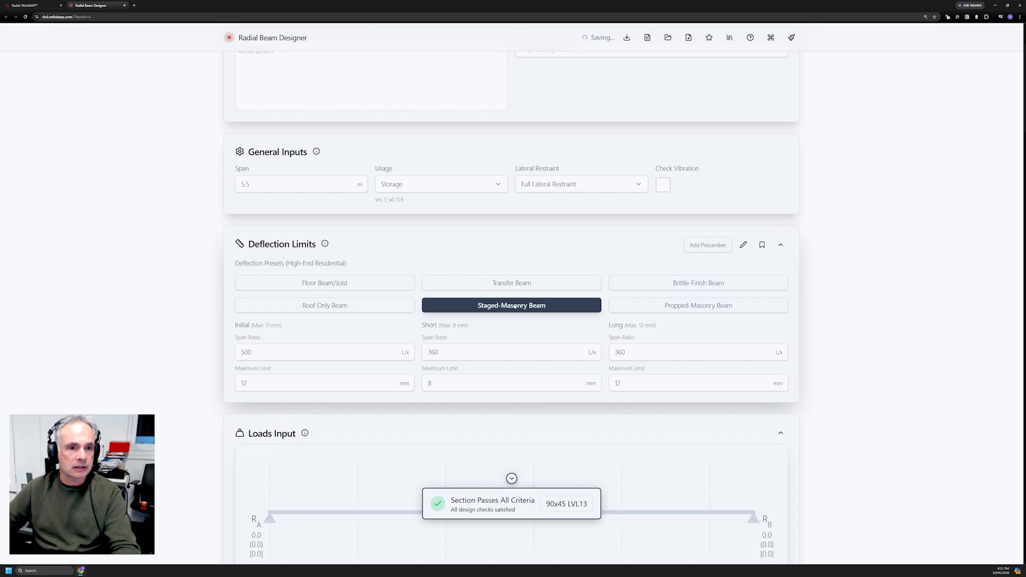
Compare Propped-Masonry against Staged-Masonry and keep Propped-Masonry, giving ratios 750/360/500.
click(634, 305)
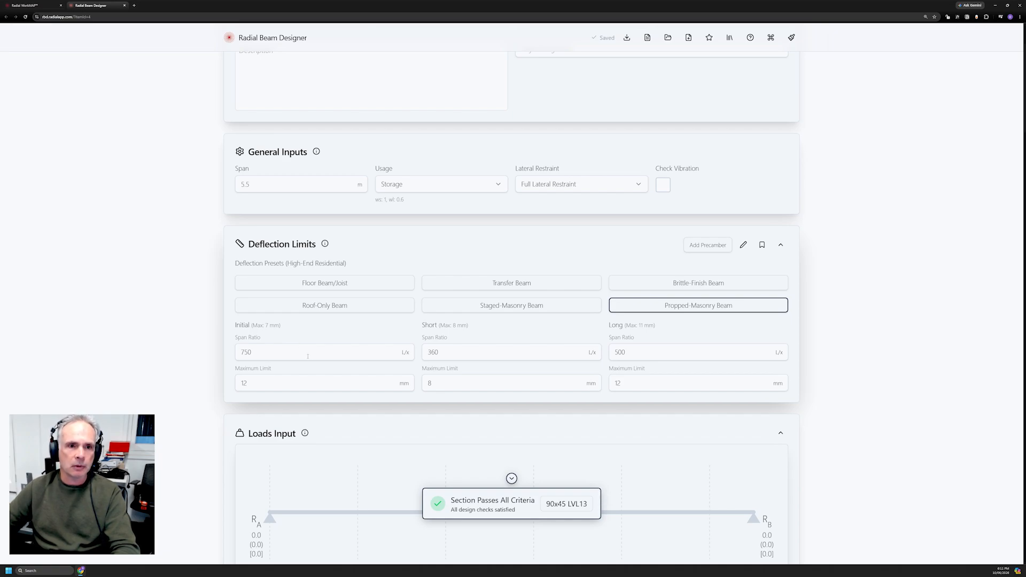
click(511, 307)
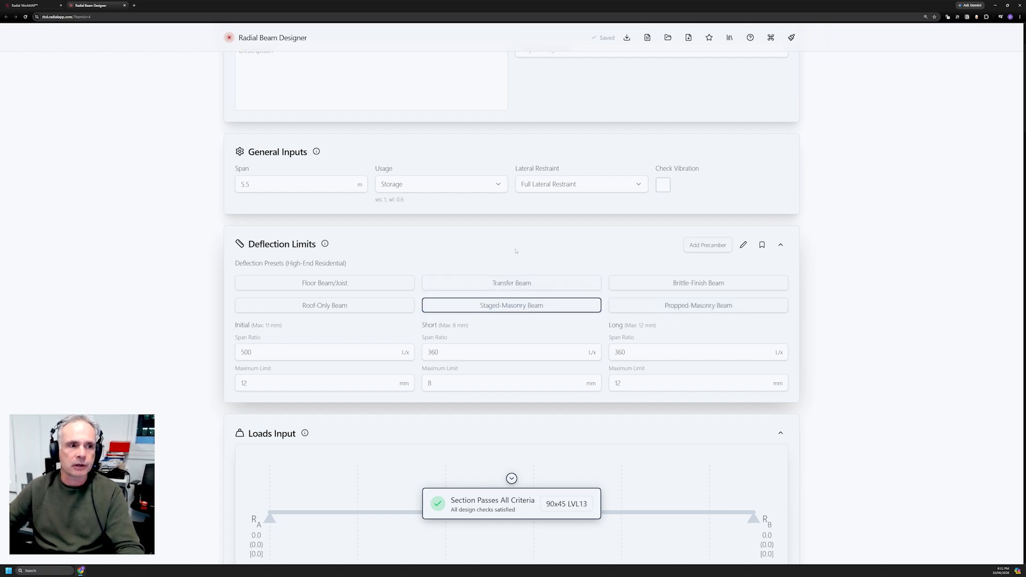
click(696, 306)
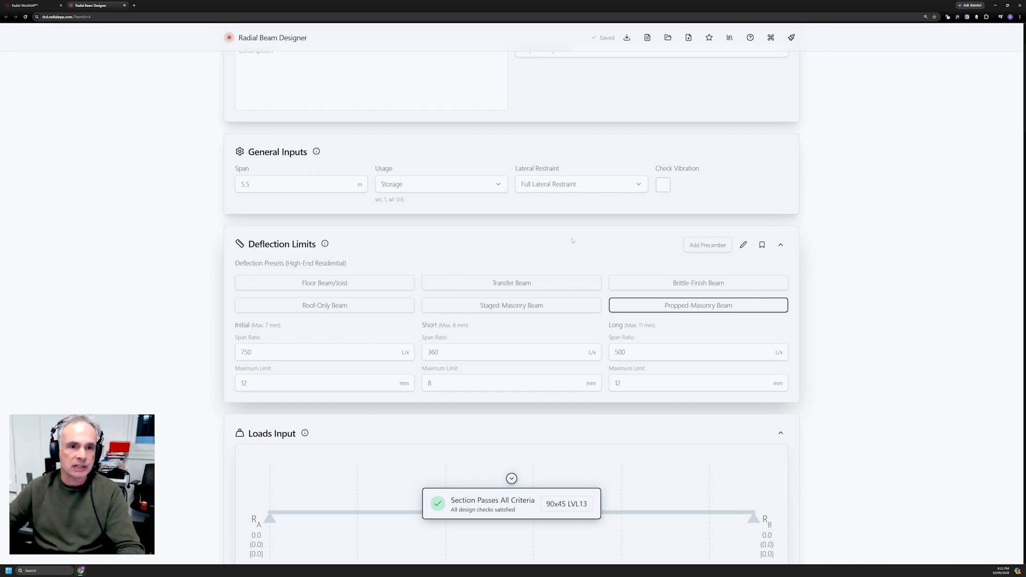
Tick Include Self Weight in the Full UDL loads, making the 90x45 LVL13 fail long-term deflection.
scroll(572, 241, down, 5)
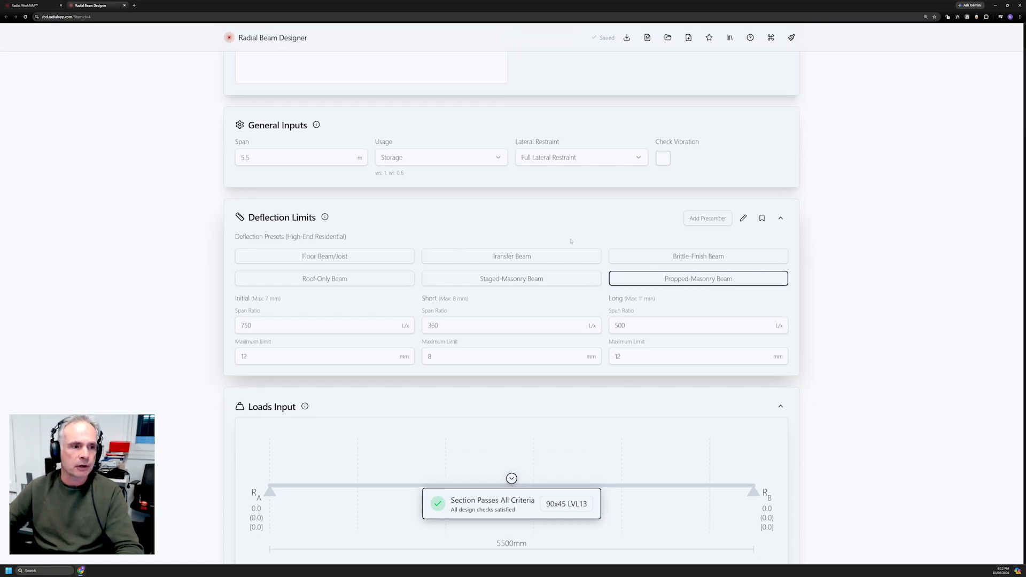
scroll(569, 242, down, 3)
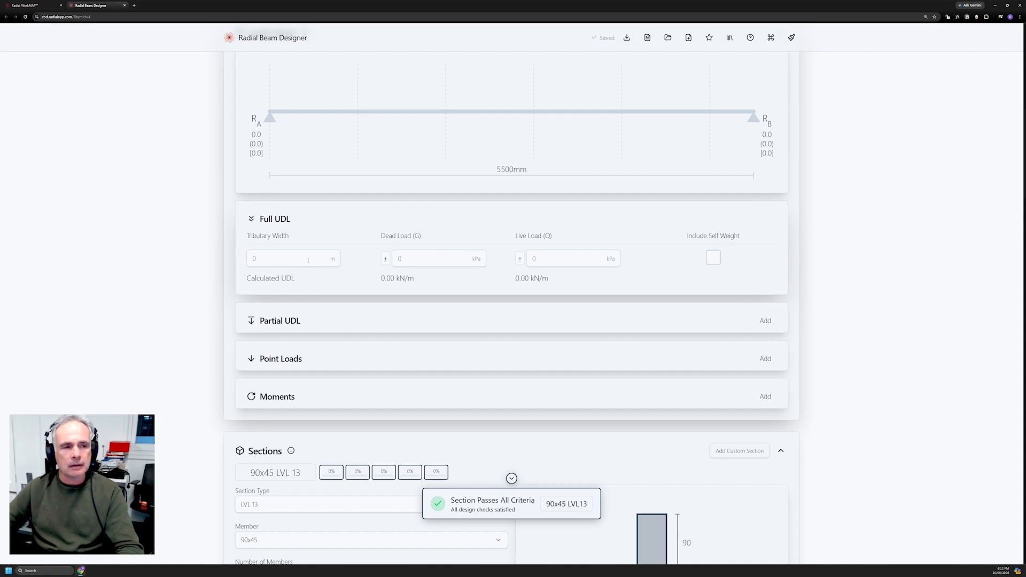
click(714, 259)
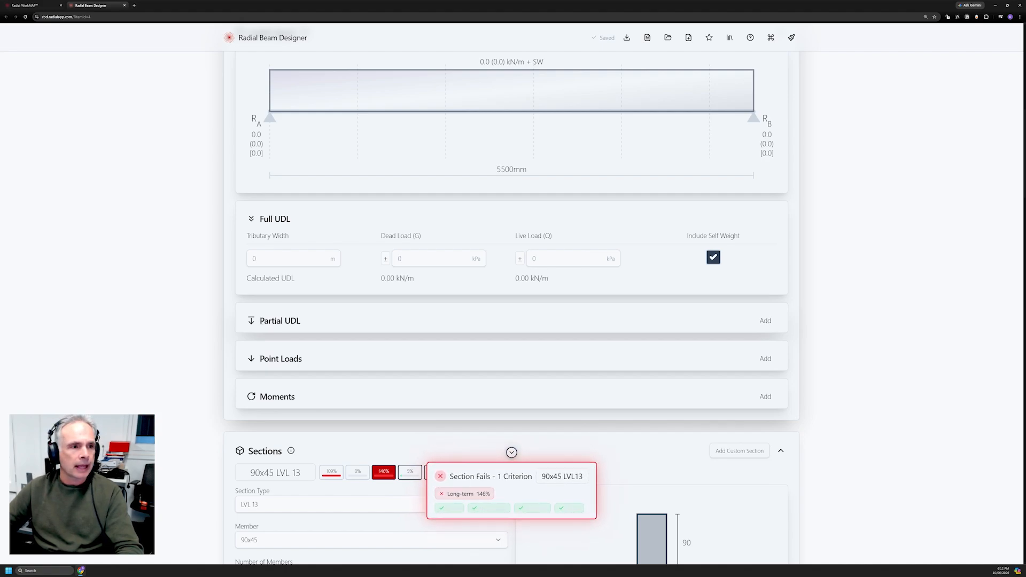
Add a Floor partial UDL with 0.5 kN/m dead and 1.5 kN/m live load.
click(766, 321)
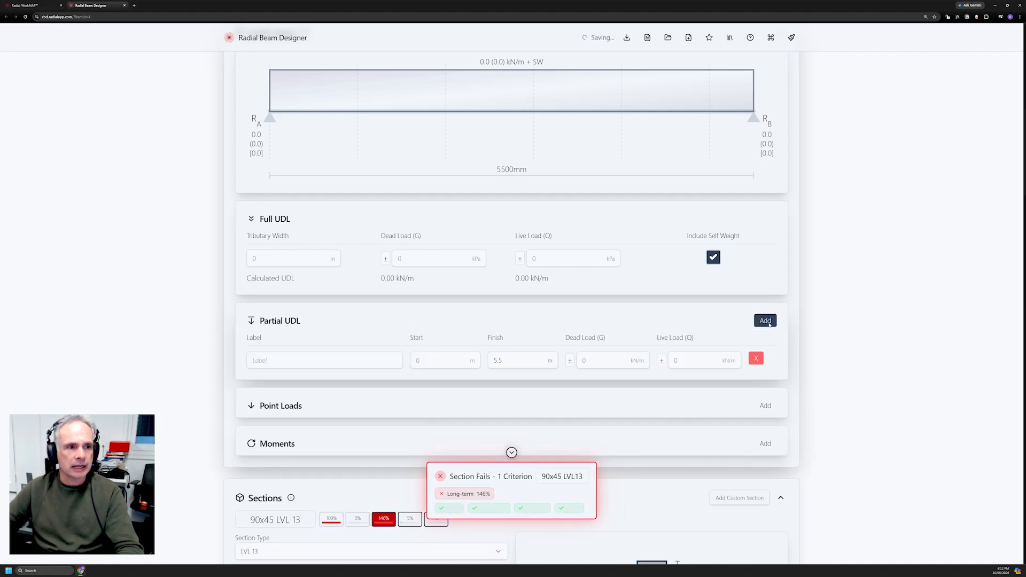
click(287, 362)
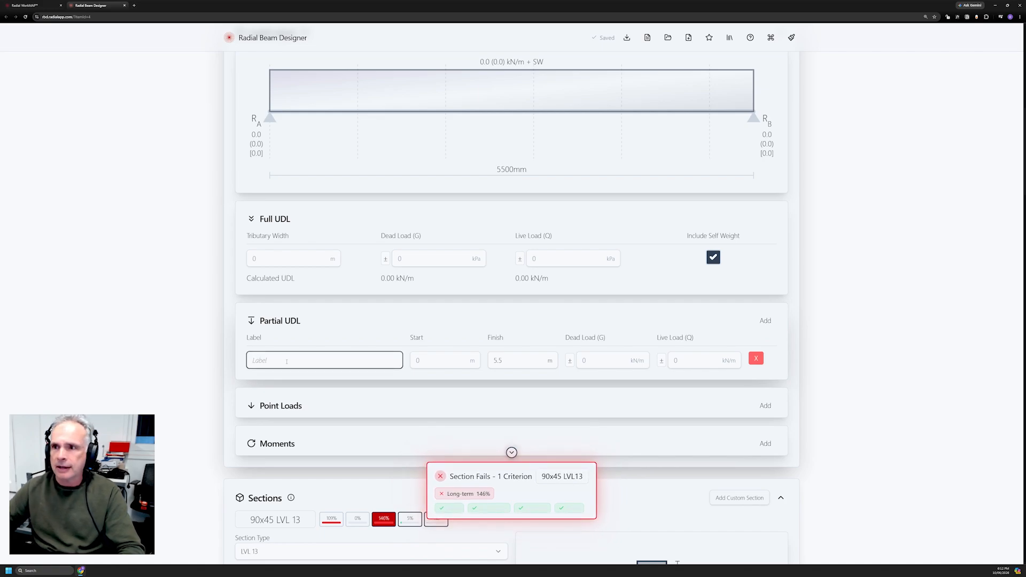
text(Floor)
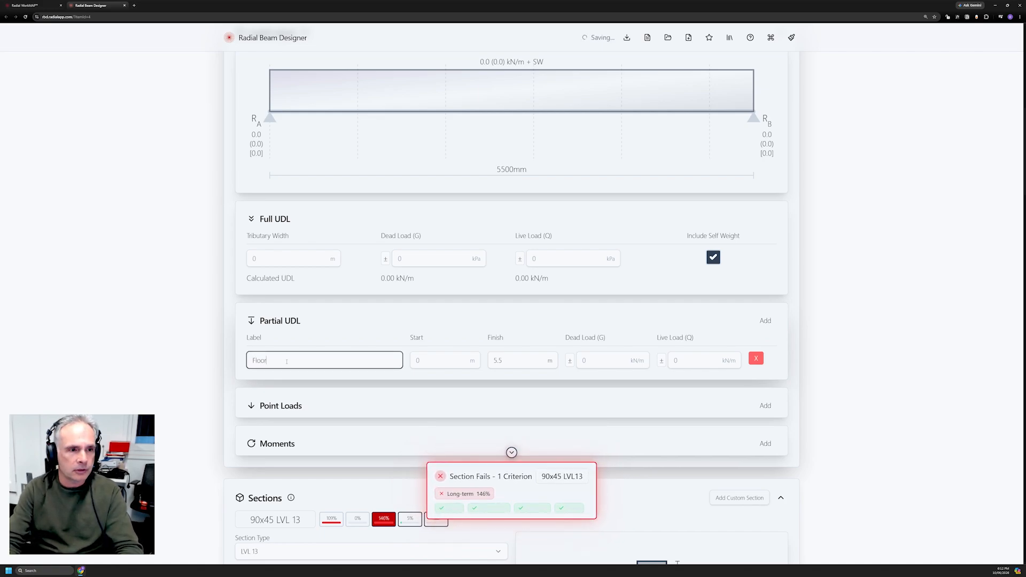
key(Tab)
key(Tab)
key(Tab)
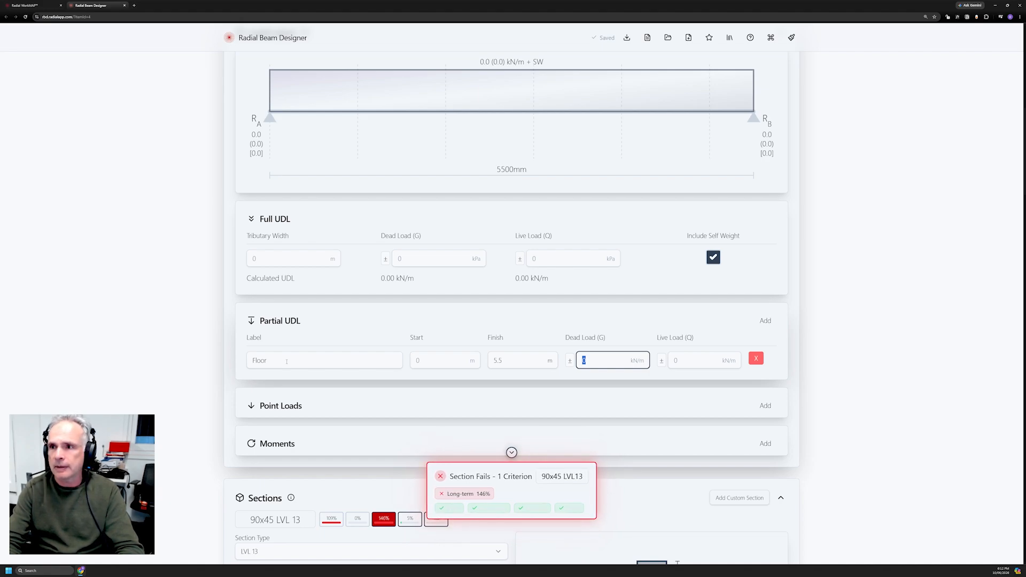
text(0.5)
key(Tab)
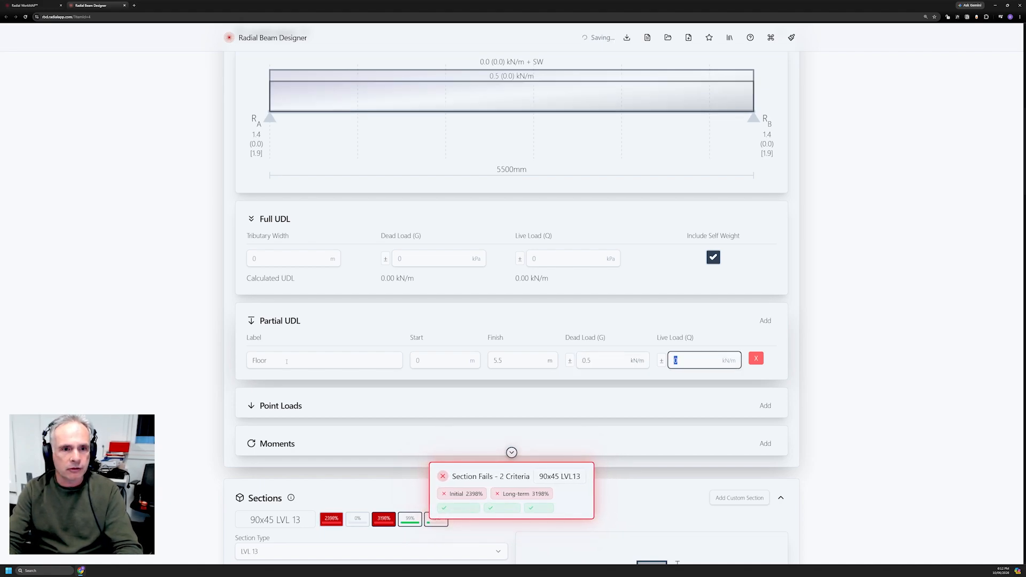
text(1.5)
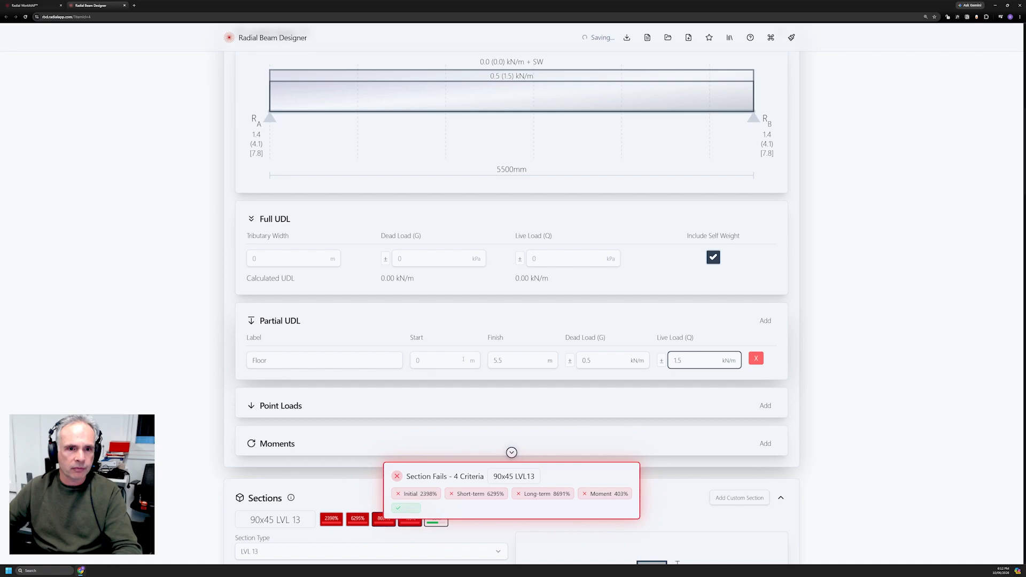
Add a Roof partial UDL with 0.4 kN/m dead and 0.25 kN/m live load.
click(765, 321)
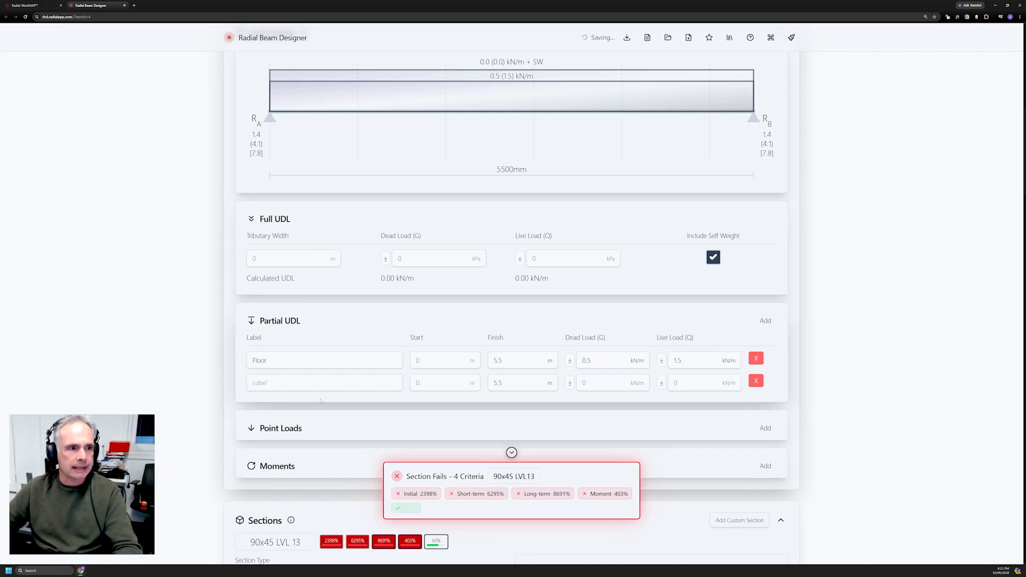
click(285, 383)
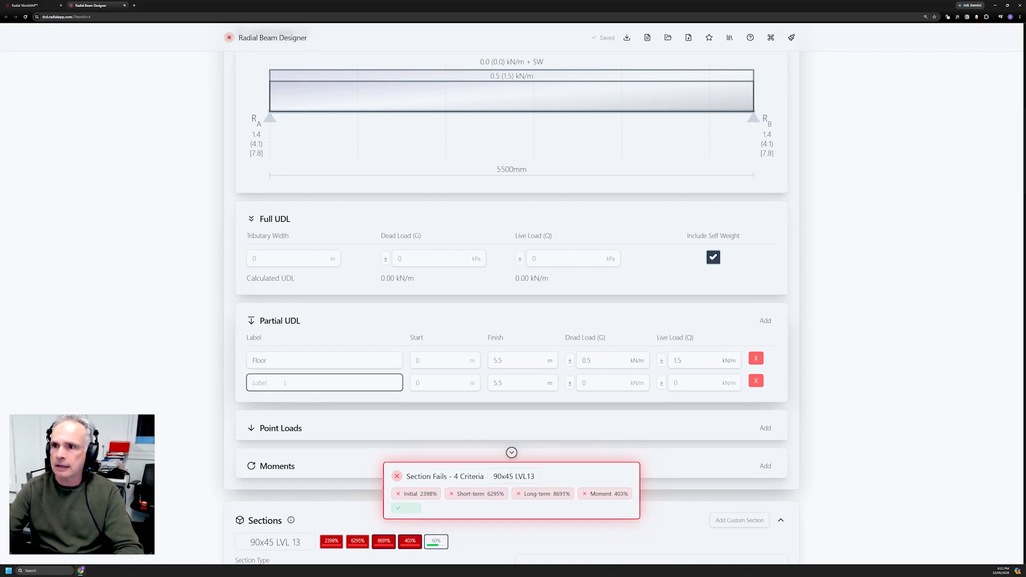
text(Roof)
key(Tab)
key(Tab)
key(Tab)
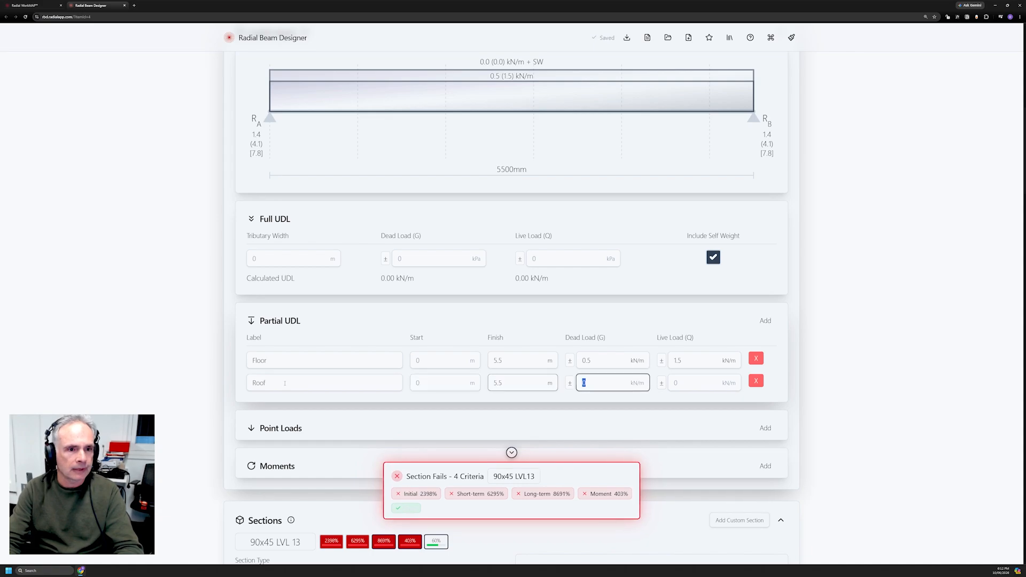
text(0.4)
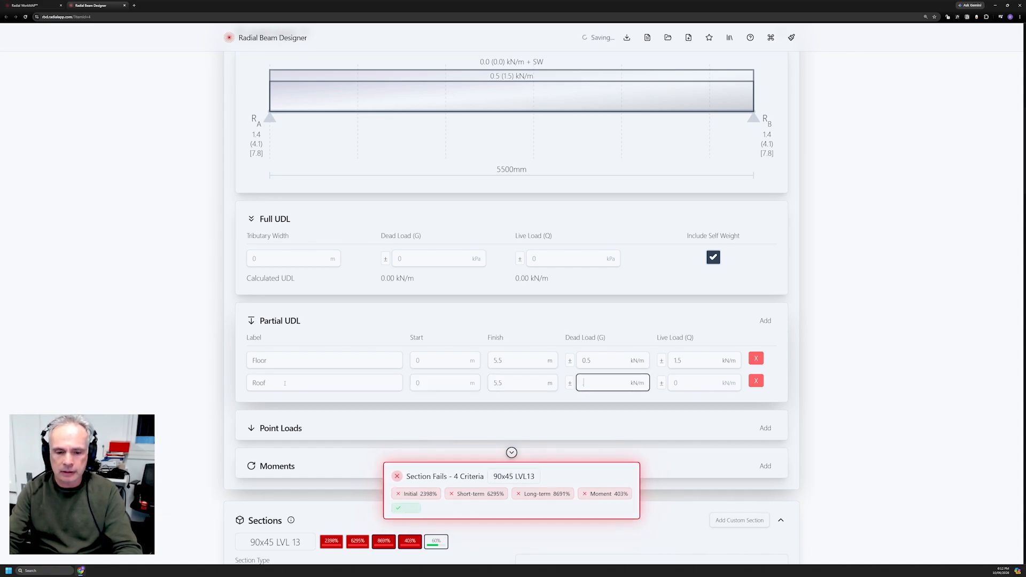
key(Tab)
key(BackSpace)
text(0.25)
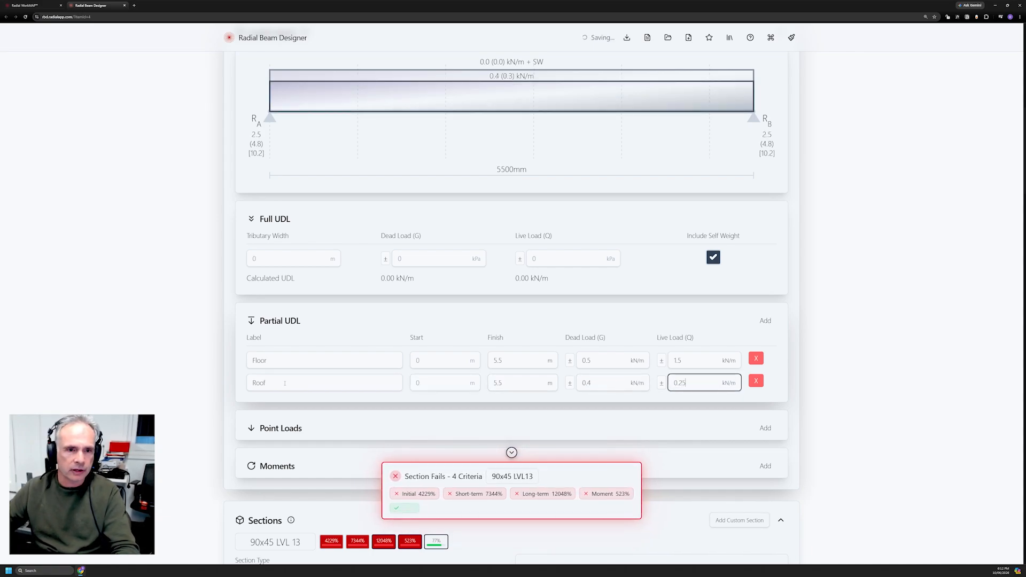
Add a Brick wall partial UDL carrying 13.2 kN/m dead load.
click(765, 320)
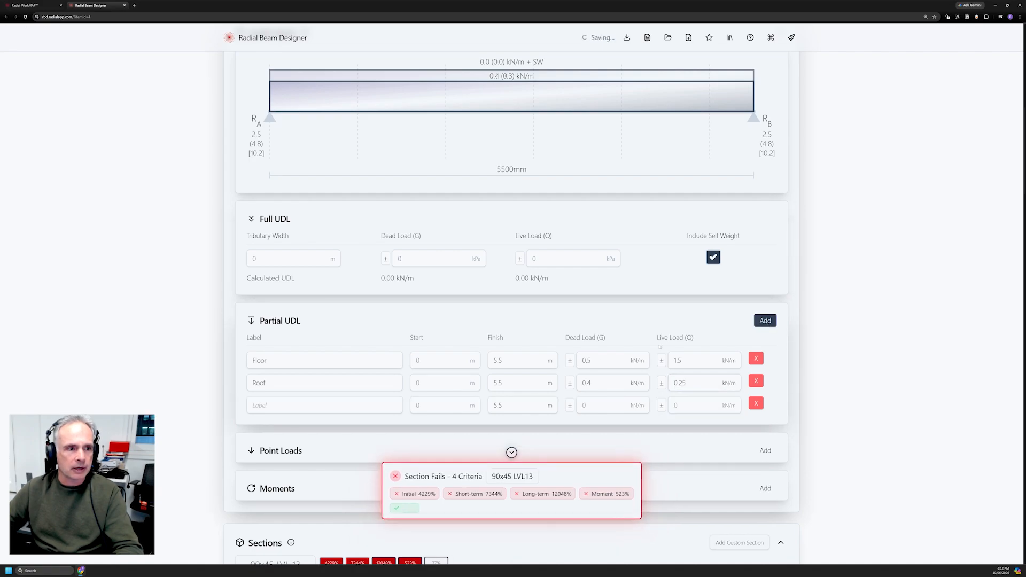
click(279, 405)
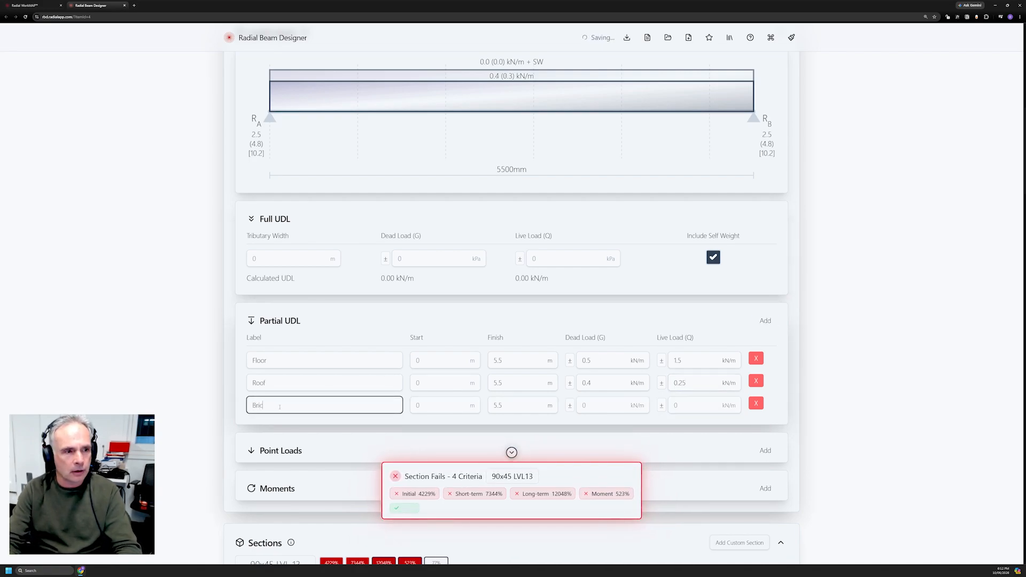
text(Brick wall)
key(Tab)
key(Tab)
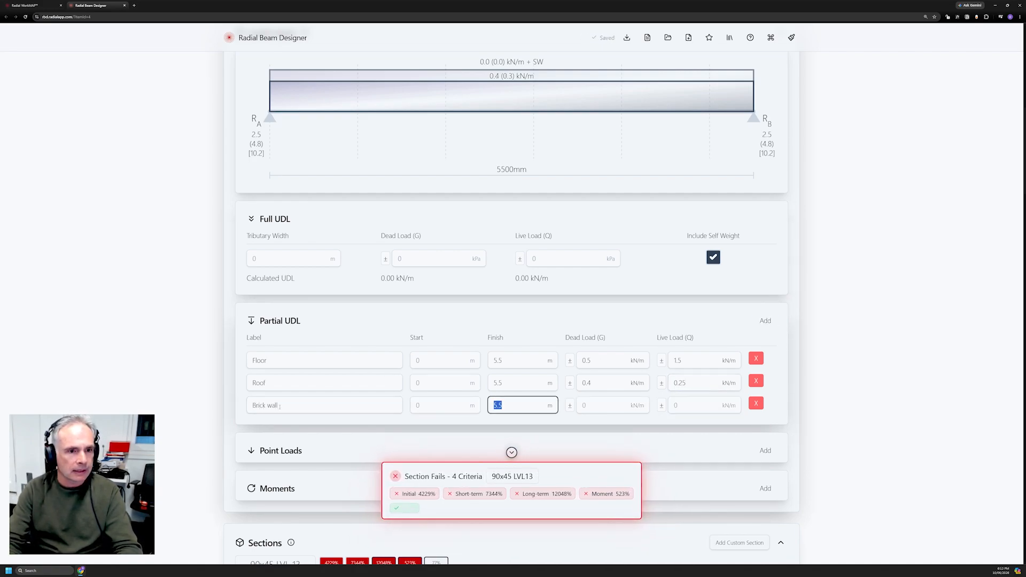
key(Tab)
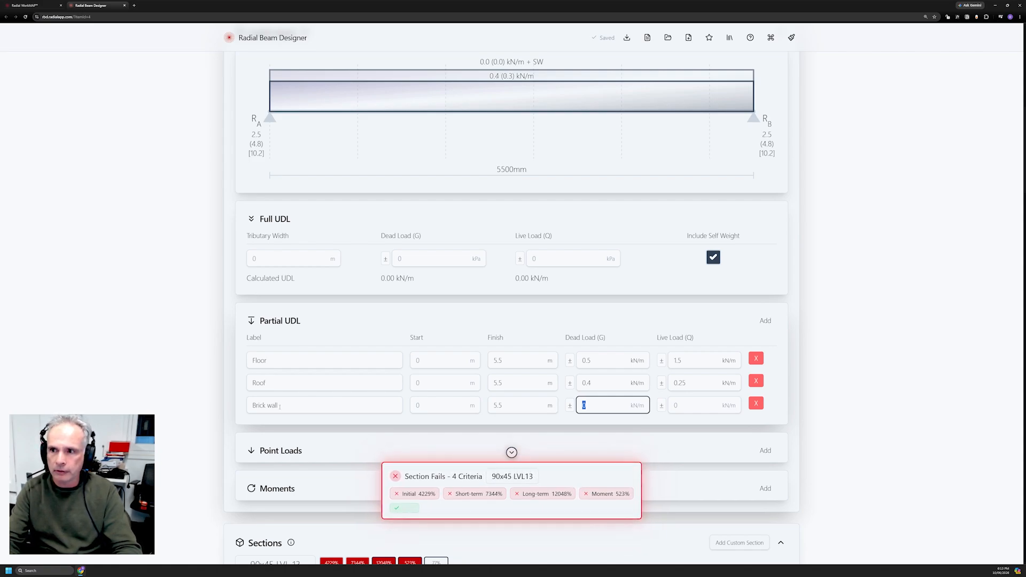
text(13)
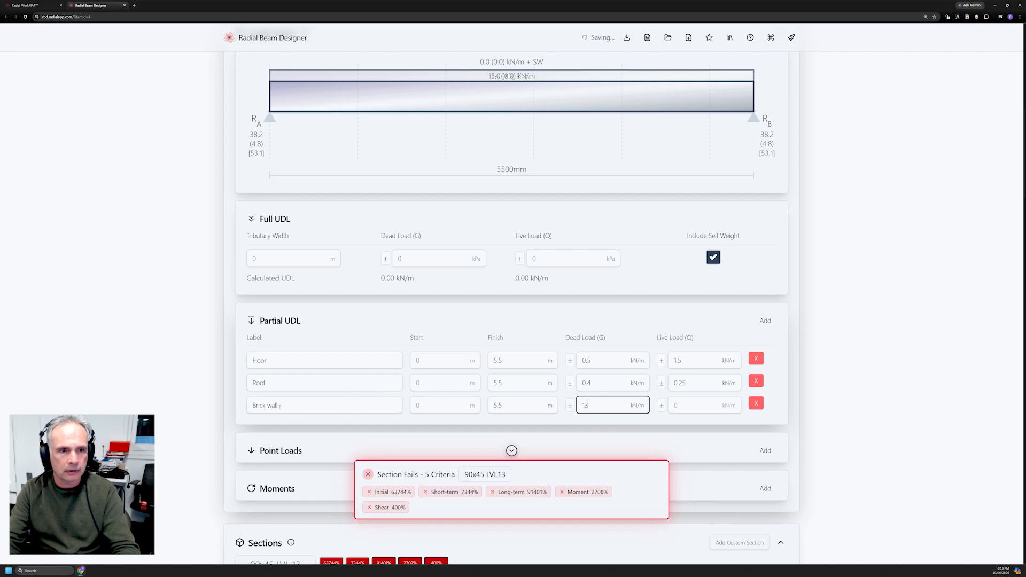
text(.2)
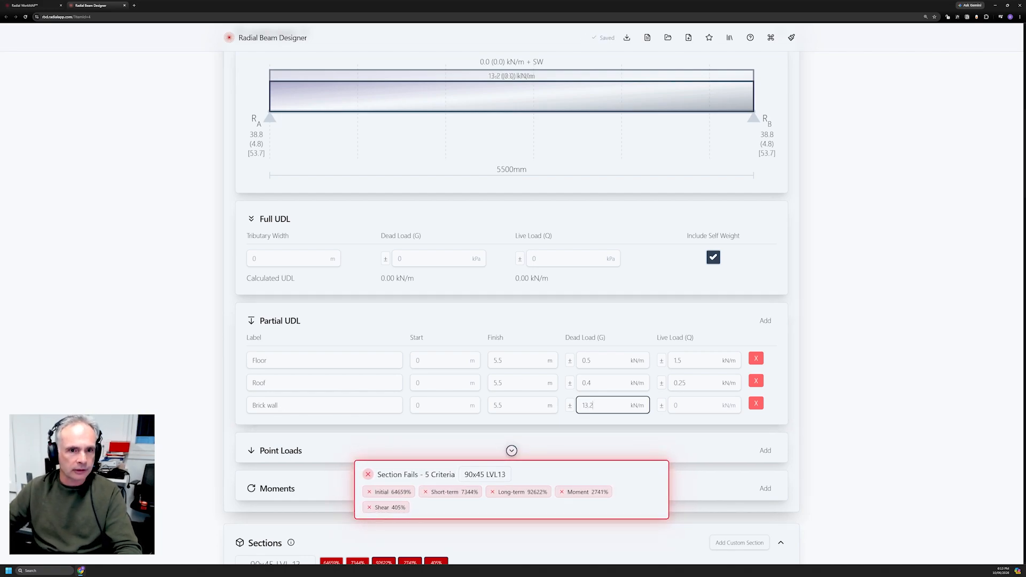
Add a point load labelled 'Brick wall' at 1.7 m with 30 kN dead load.
scroll(882, 294, down, 1)
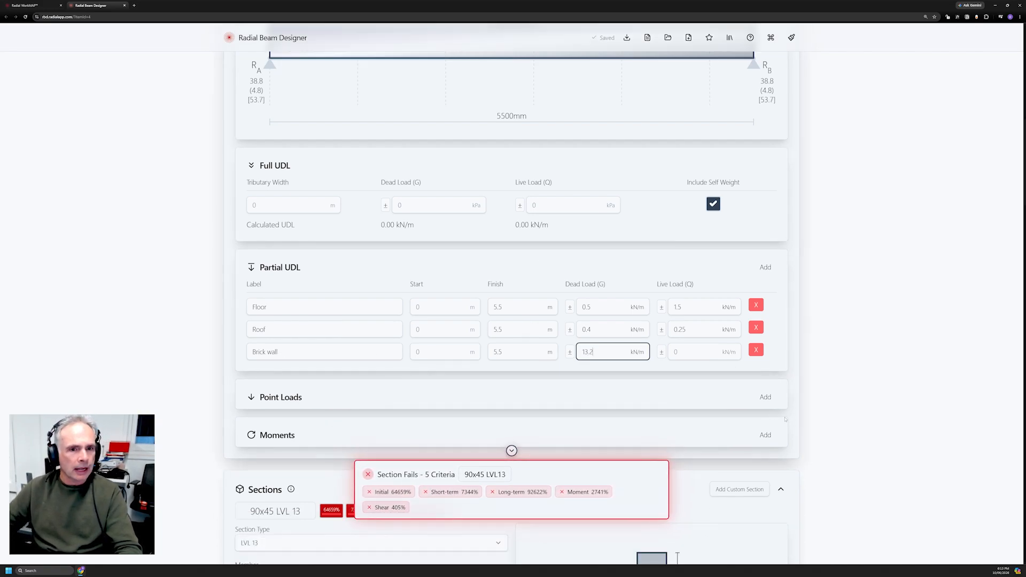
click(765, 397)
click(294, 436)
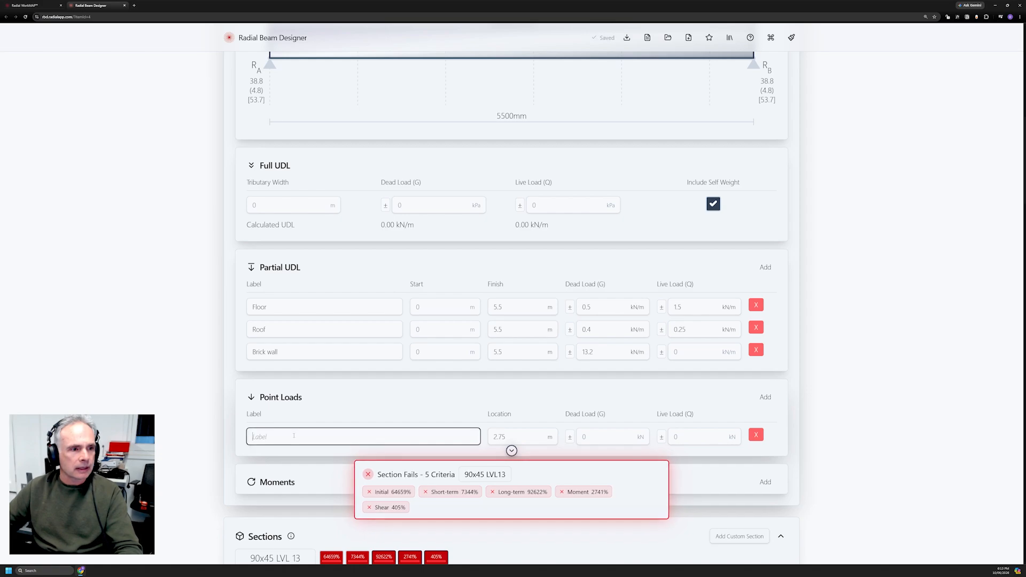
text(Brick wall)
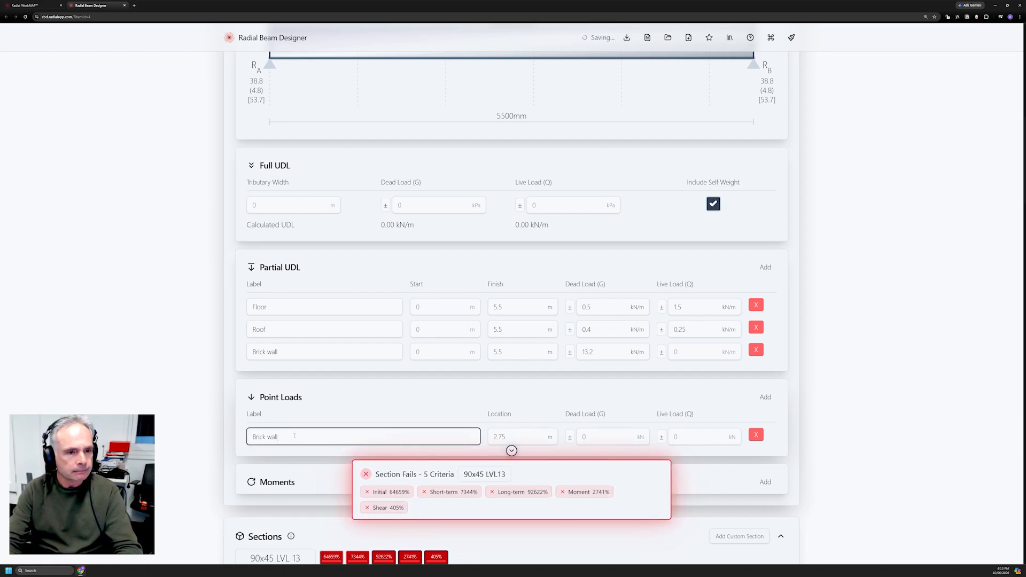
key(Tab)
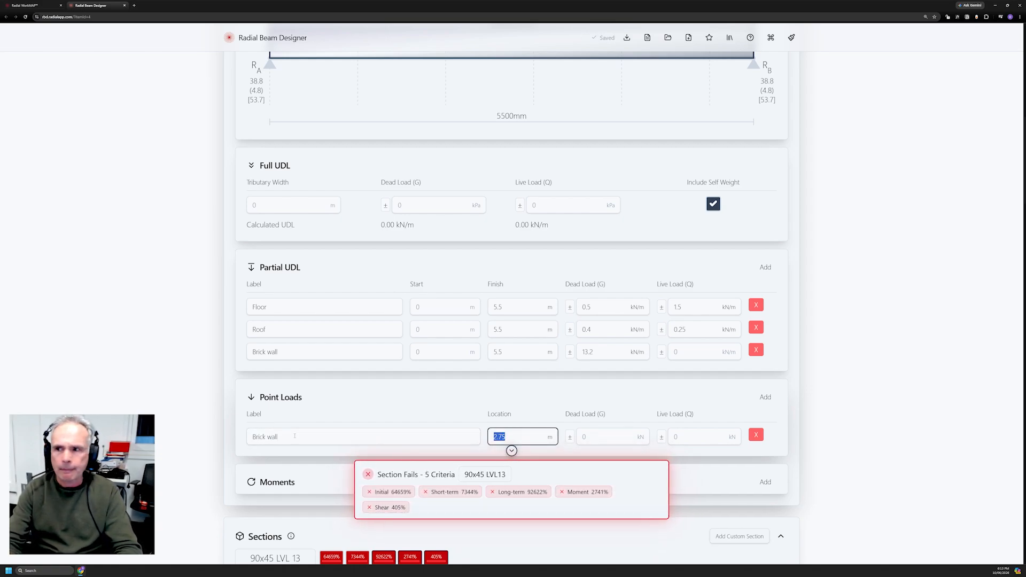
text(1.7)
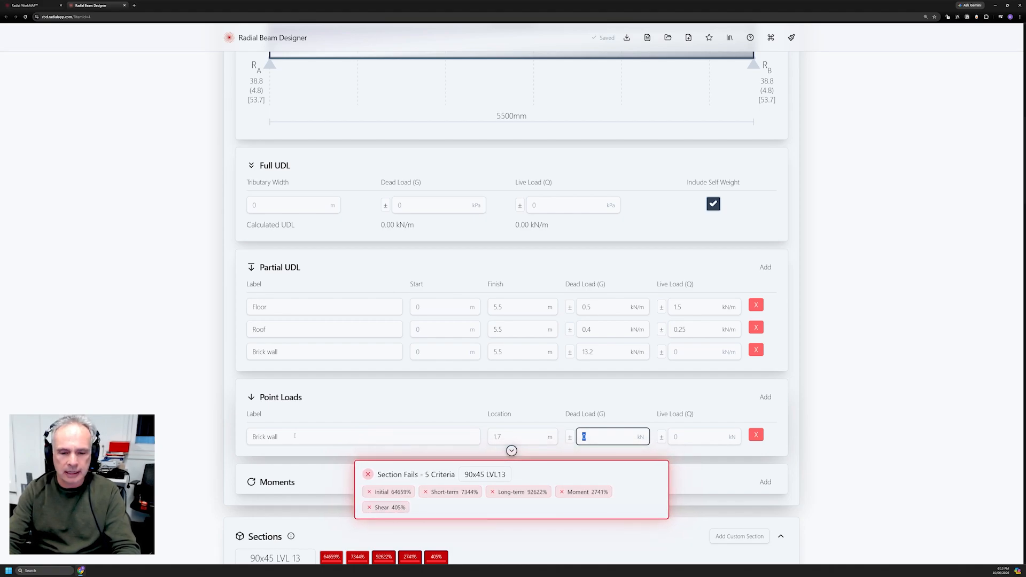
text(30)
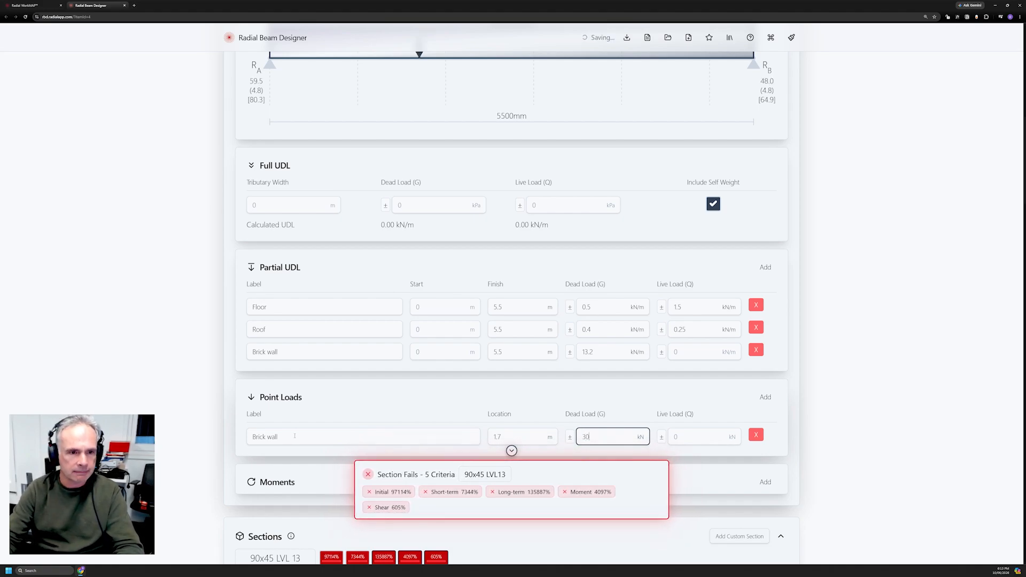
Switch the Section Type from LVL 13 to steel UB, yielding a passing 460UB67.1.
scroll(589, 356, down, 4)
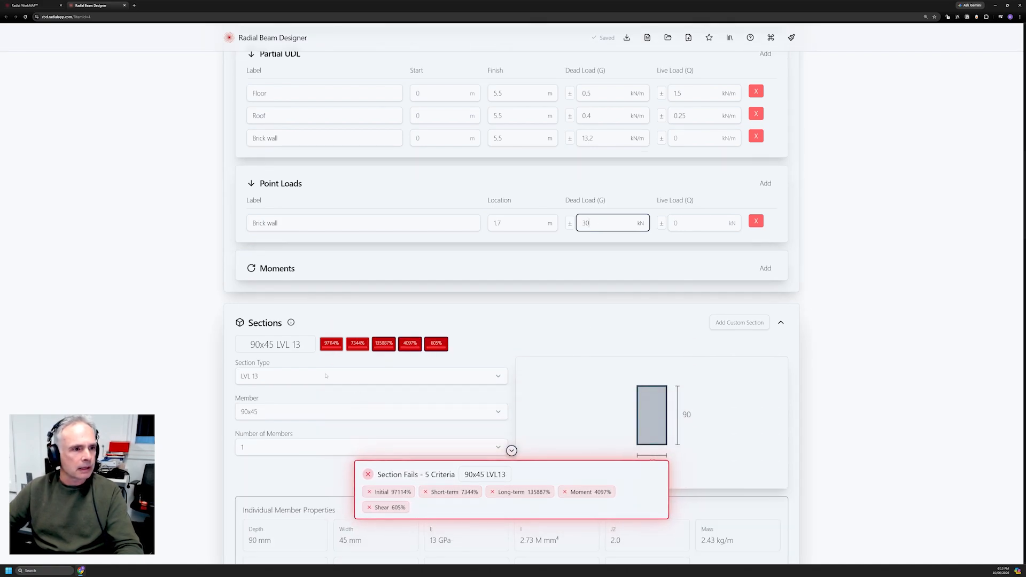
scroll(301, 319, down, 2)
click(300, 296)
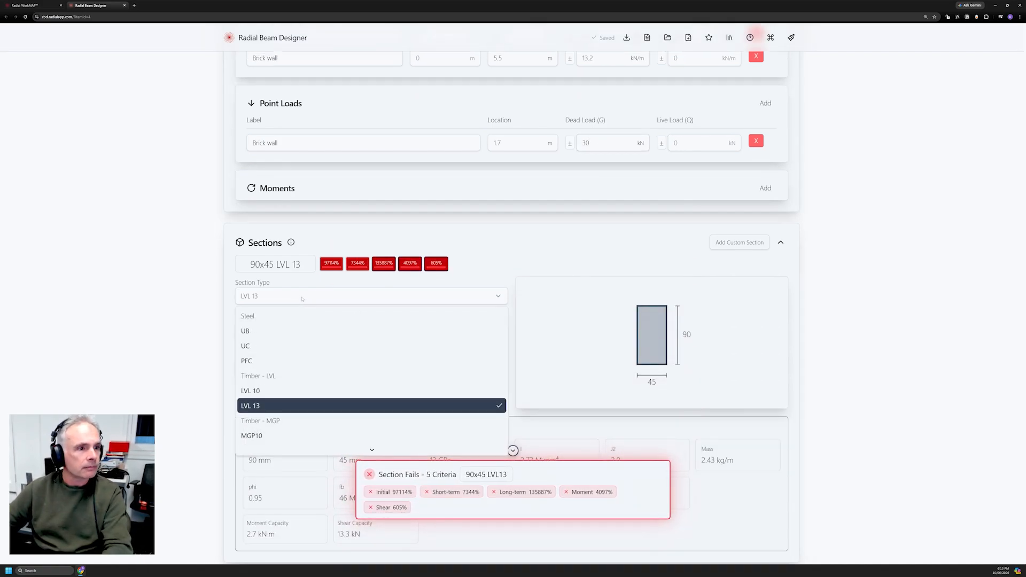
click(284, 331)
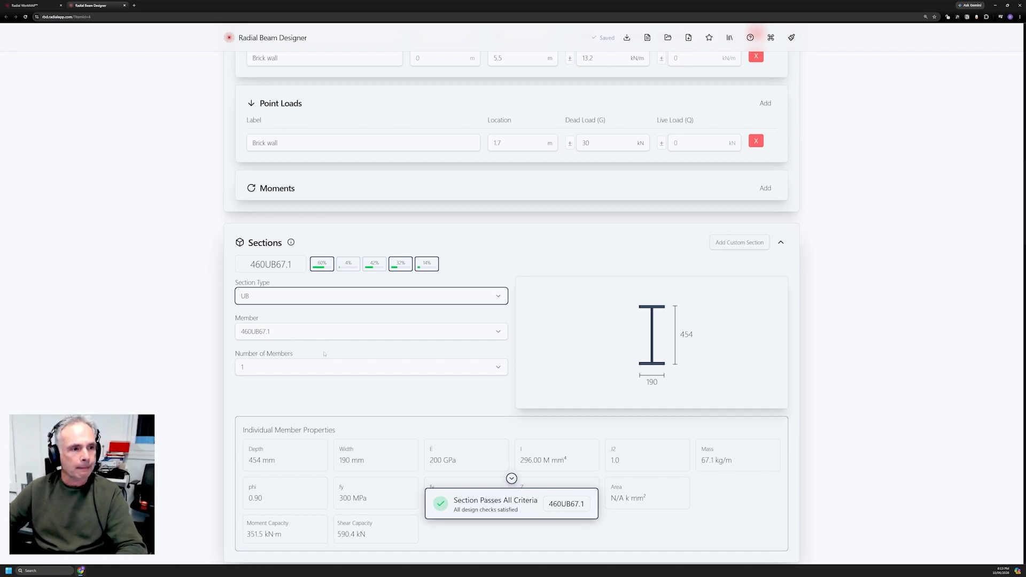
Trial two members and a lighter UB size, then settle on a single 410UB53.7 member.
click(480, 370)
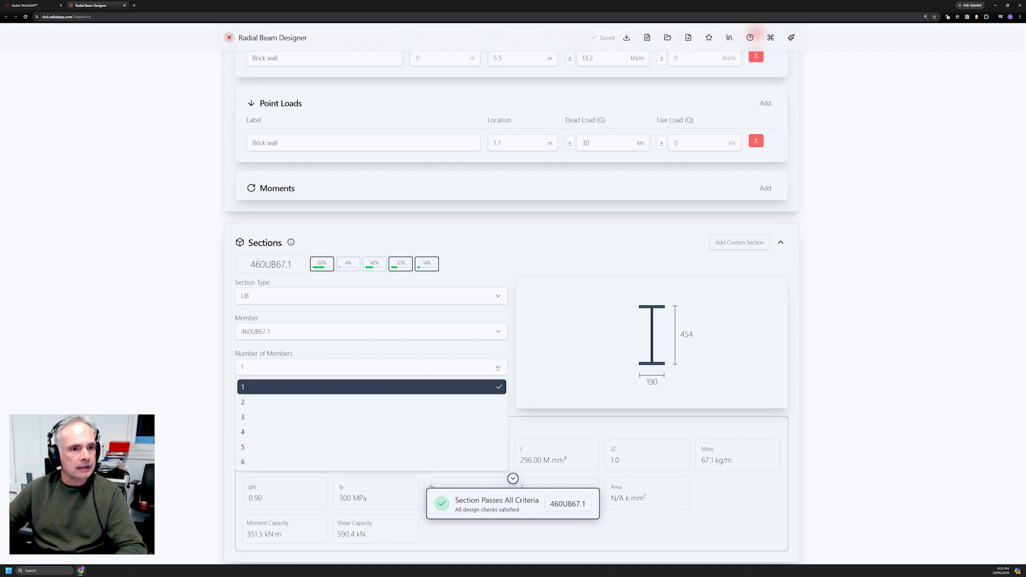
click(280, 403)
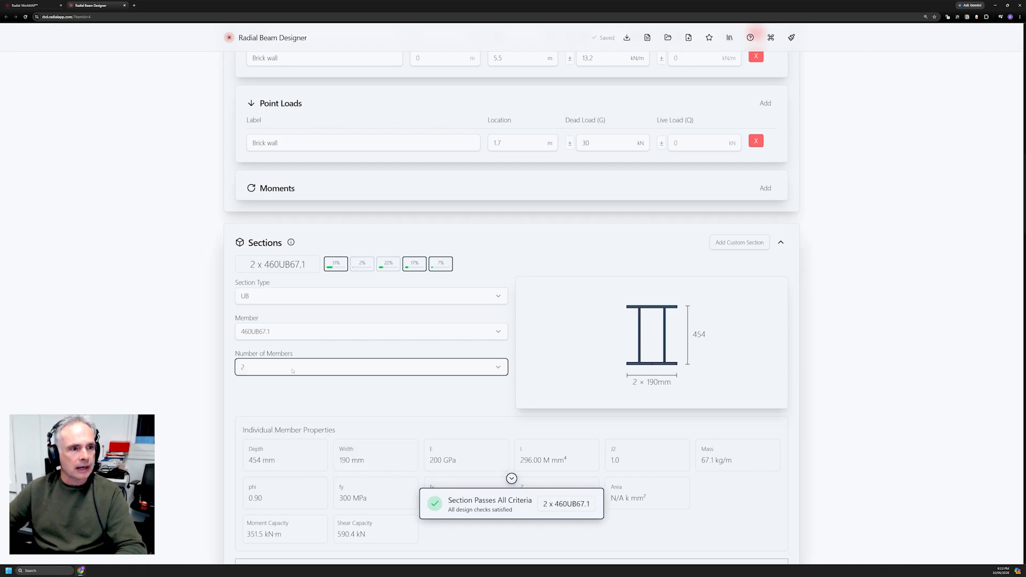
click(248, 392)
key(o)
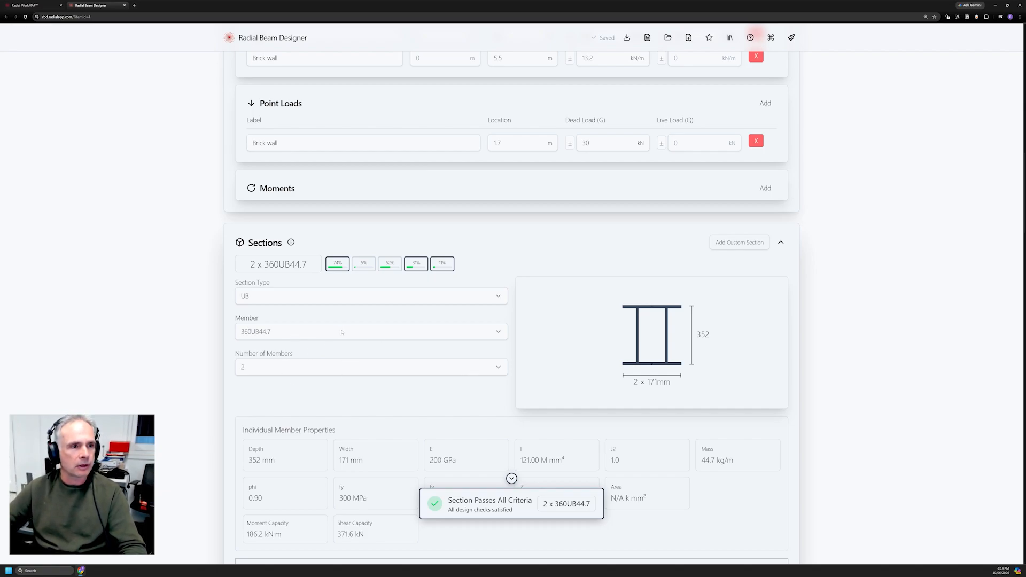
click(339, 368)
click(297, 388)
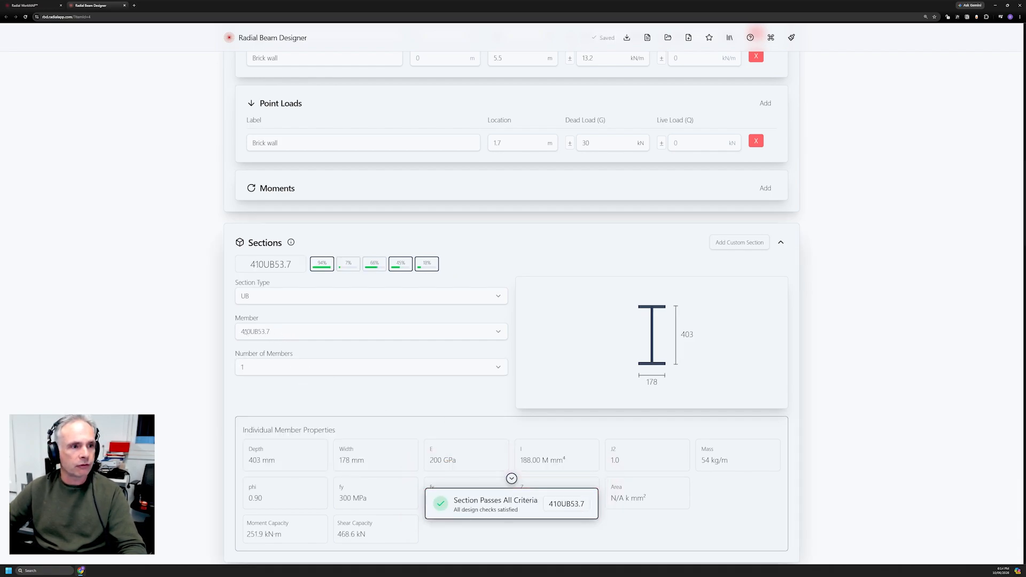
mouse_move(329, 265)
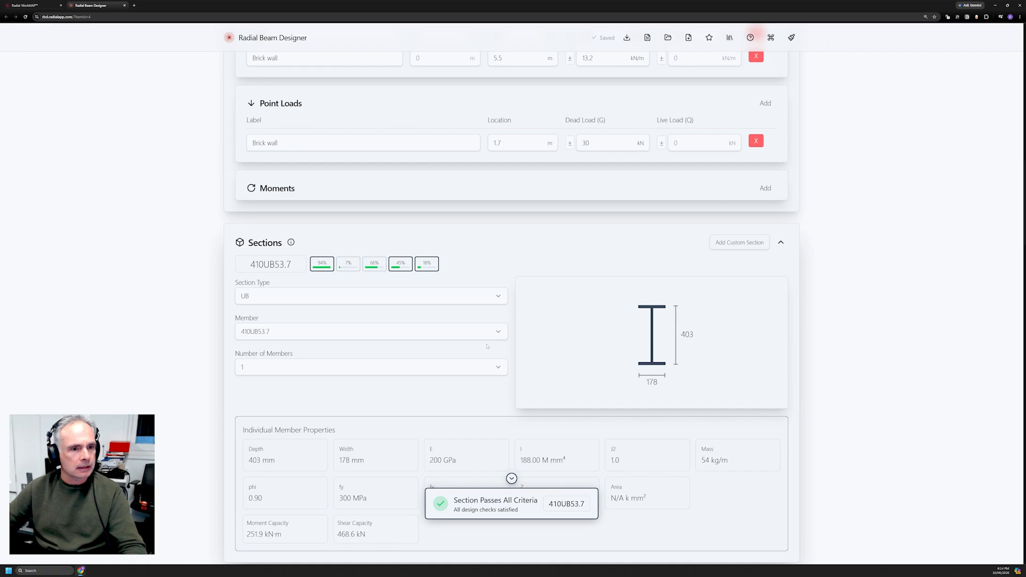
scroll(488, 346, down, 3)
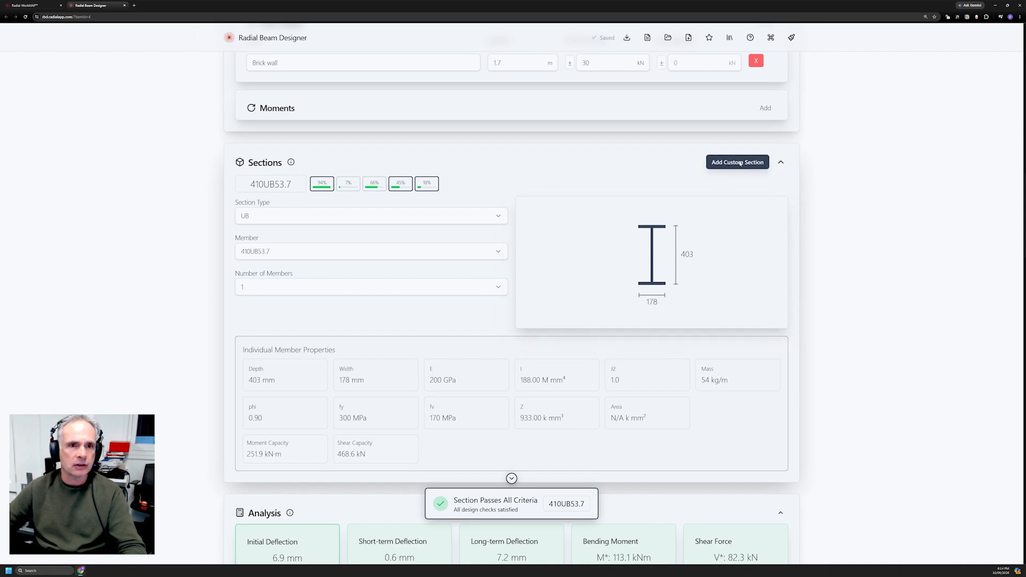
scroll(392, 238, down, 5)
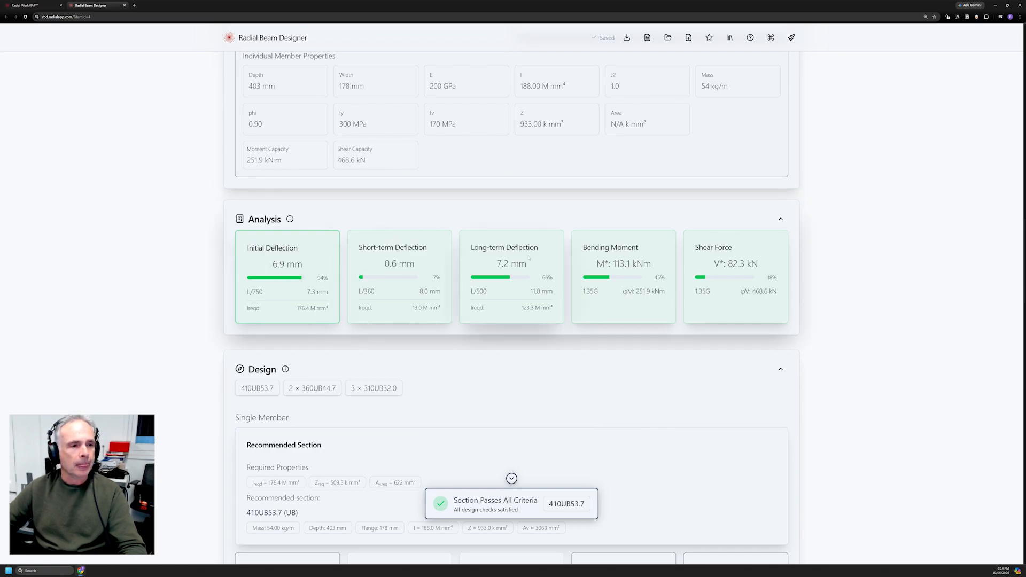
scroll(529, 258, down, 3)
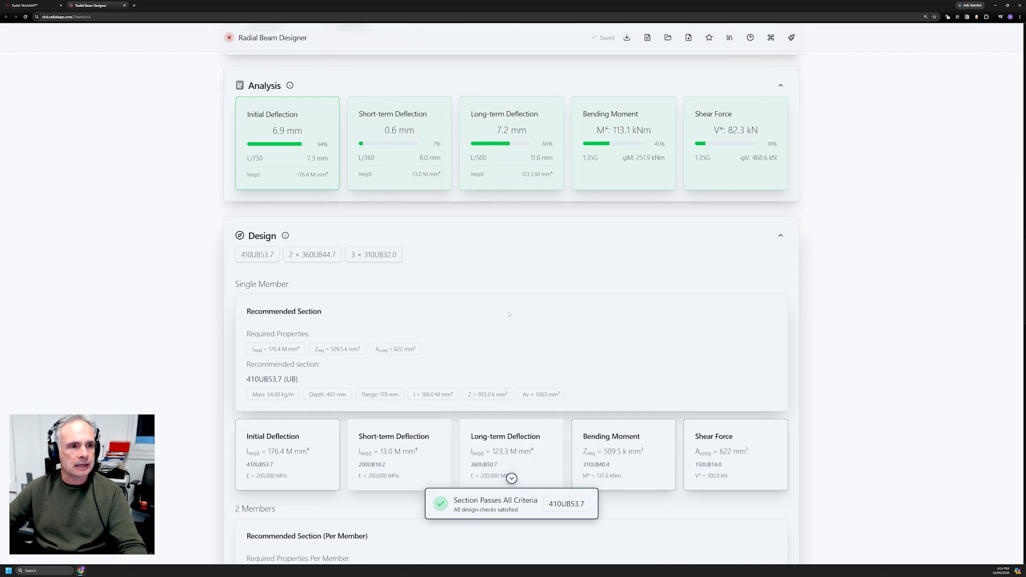
scroll(509, 314, down, 4)
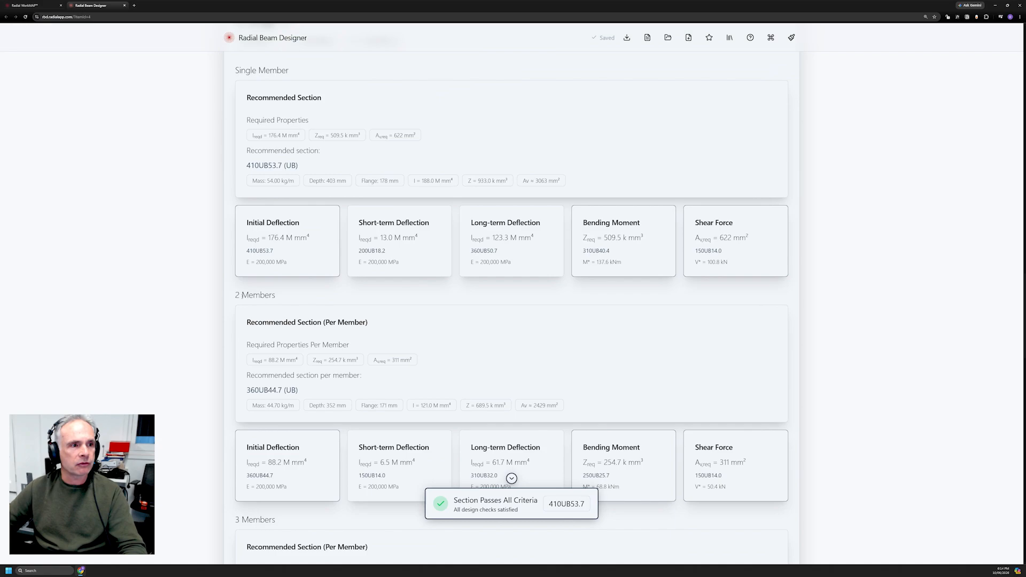
drag(278, 297, 234, 297)
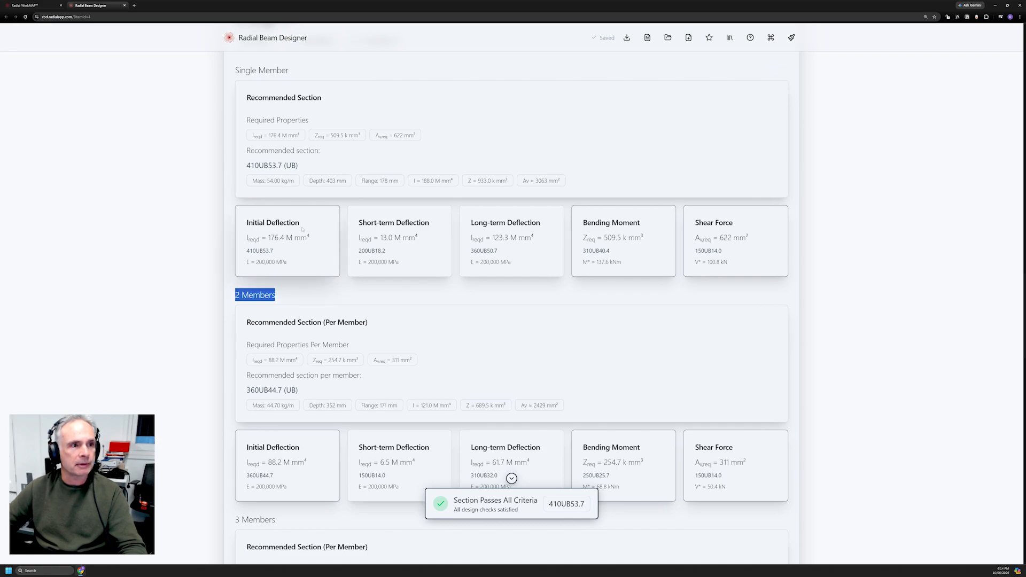
drag(300, 166, 247, 167)
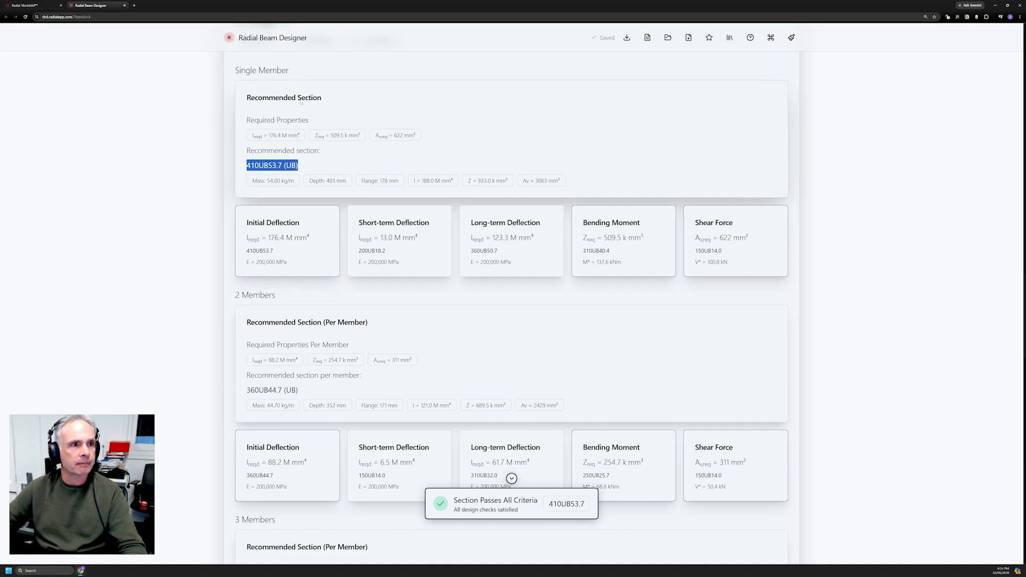
drag(289, 70, 235, 70)
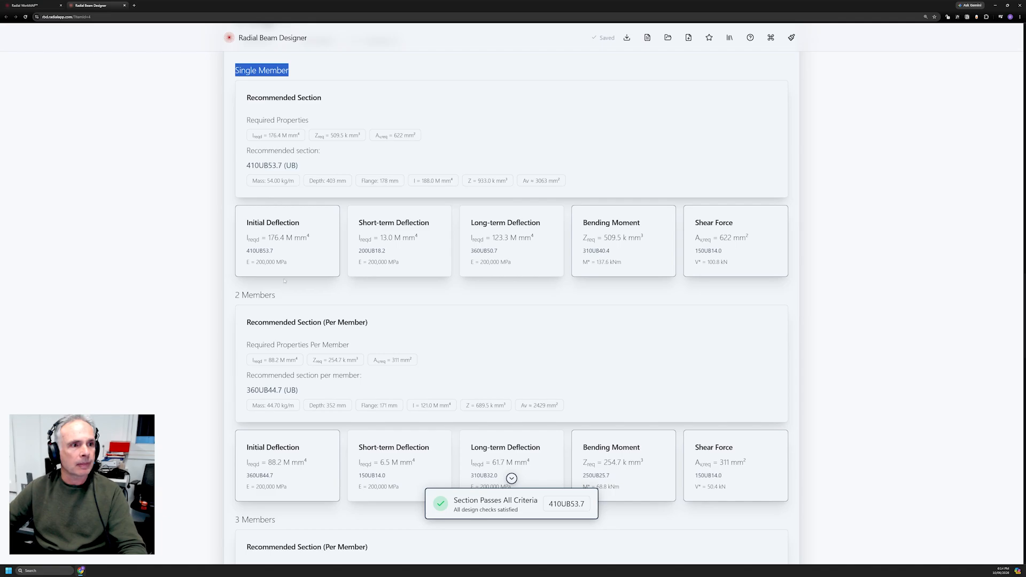
scroll(284, 280, down, 6)
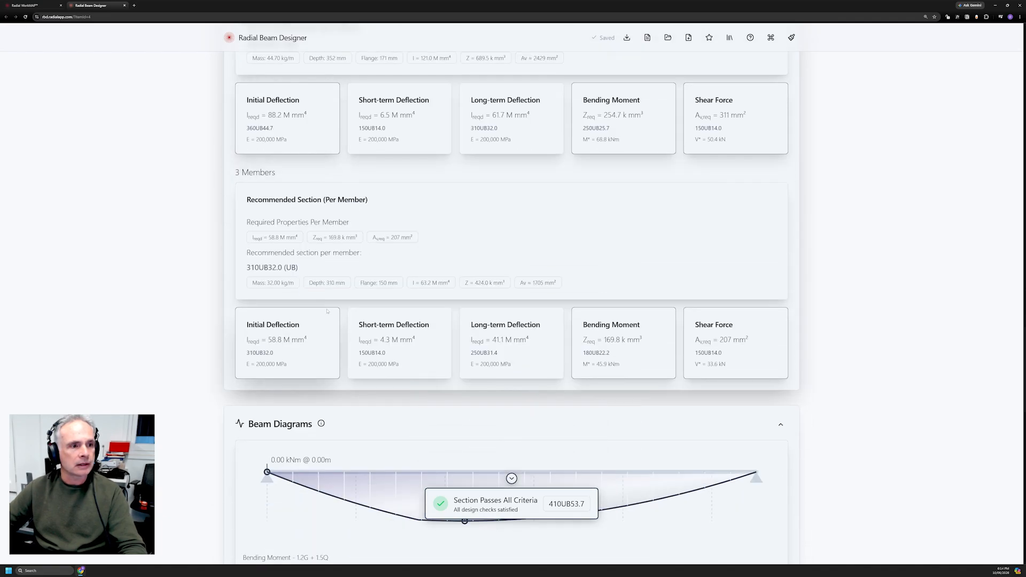
scroll(331, 309, down, 4)
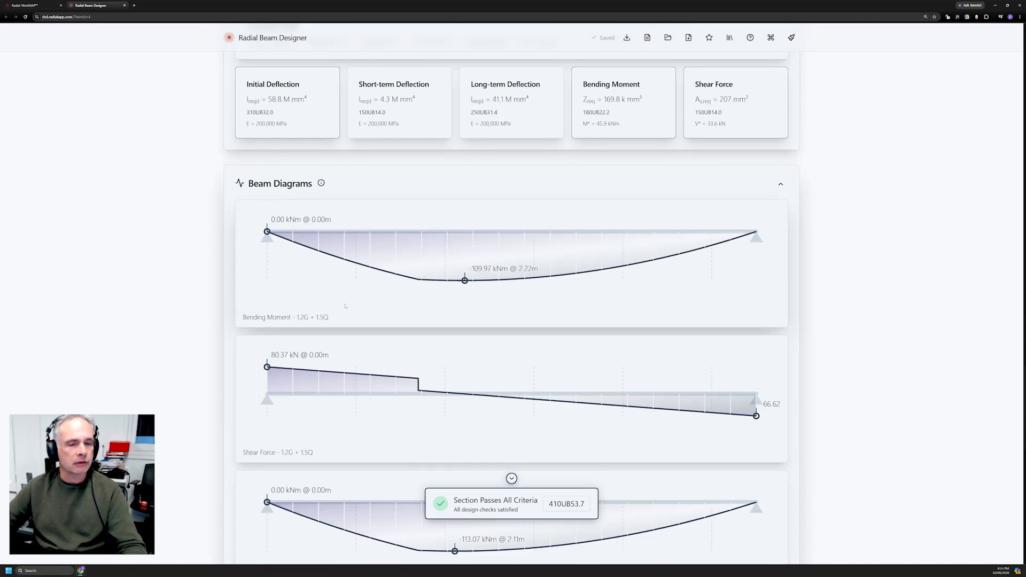
scroll(345, 305, down, 1)
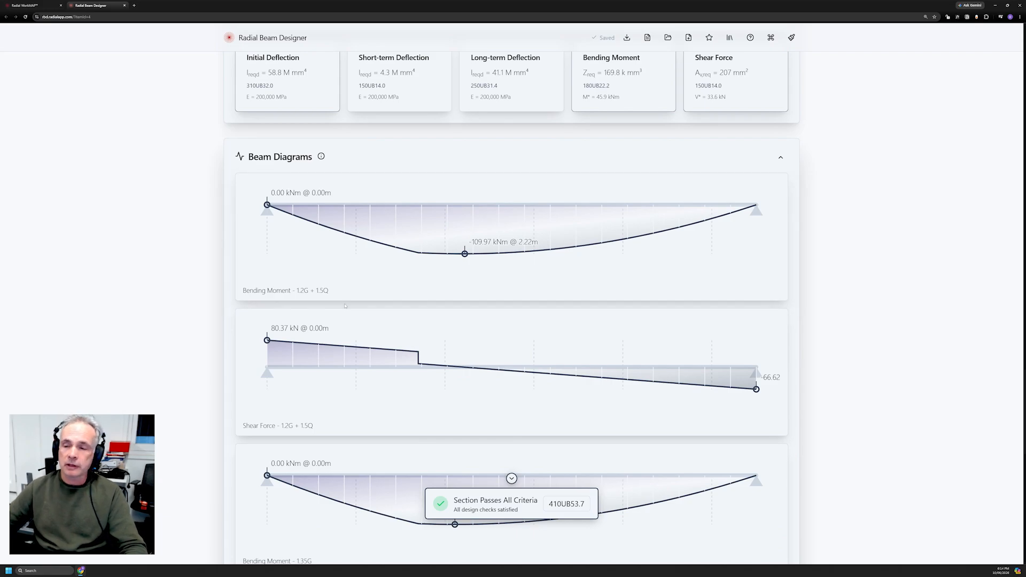
scroll(370, 304, down, 1)
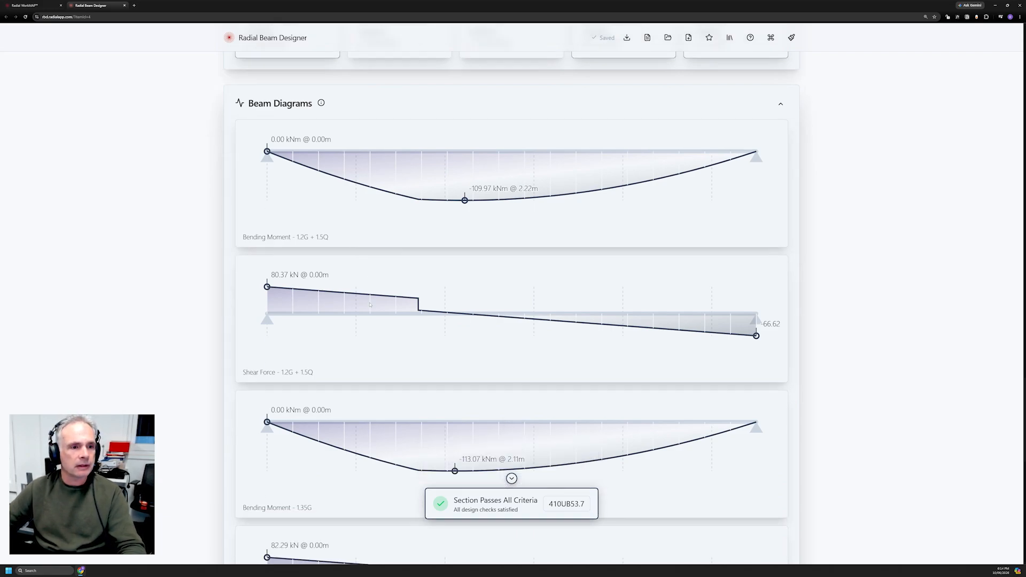
scroll(370, 305, down, 1)
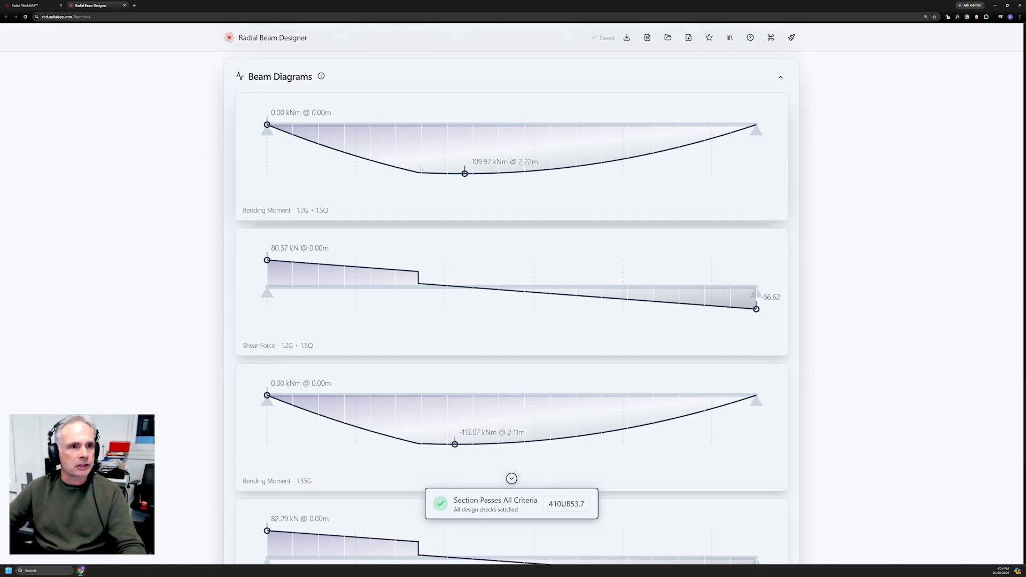
scroll(621, 194, down, 10)
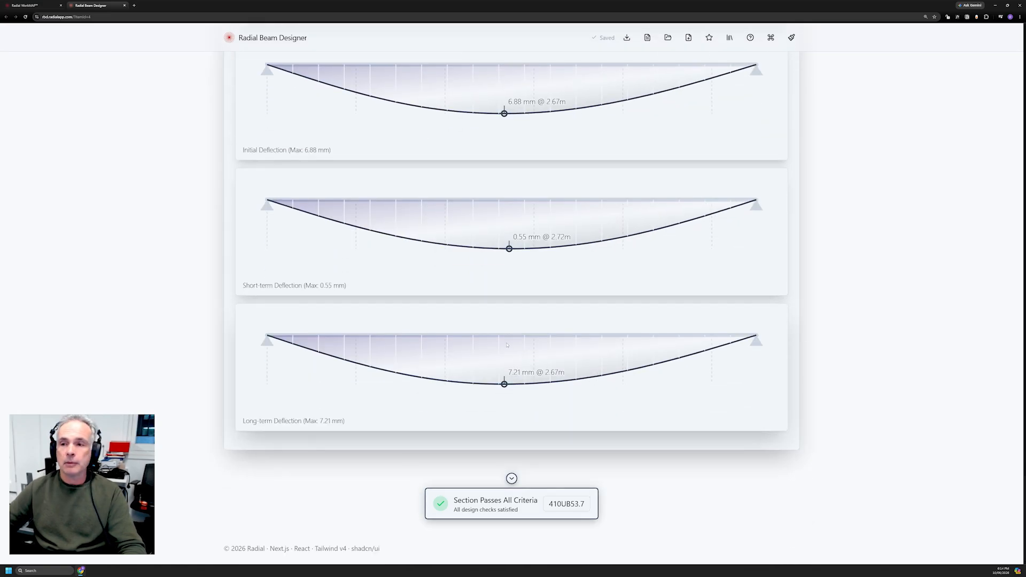
scroll(507, 345, up, 9)
scroll(507, 342, up, 4)
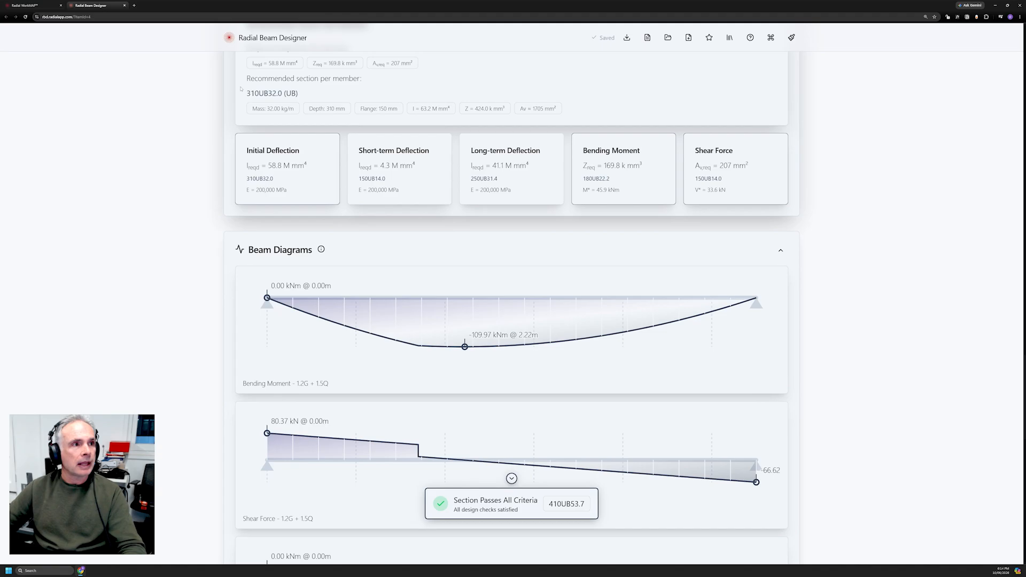
Back in the project, rename beam B1 to 1B10 via the list cell and its name field.
click(125, 6)
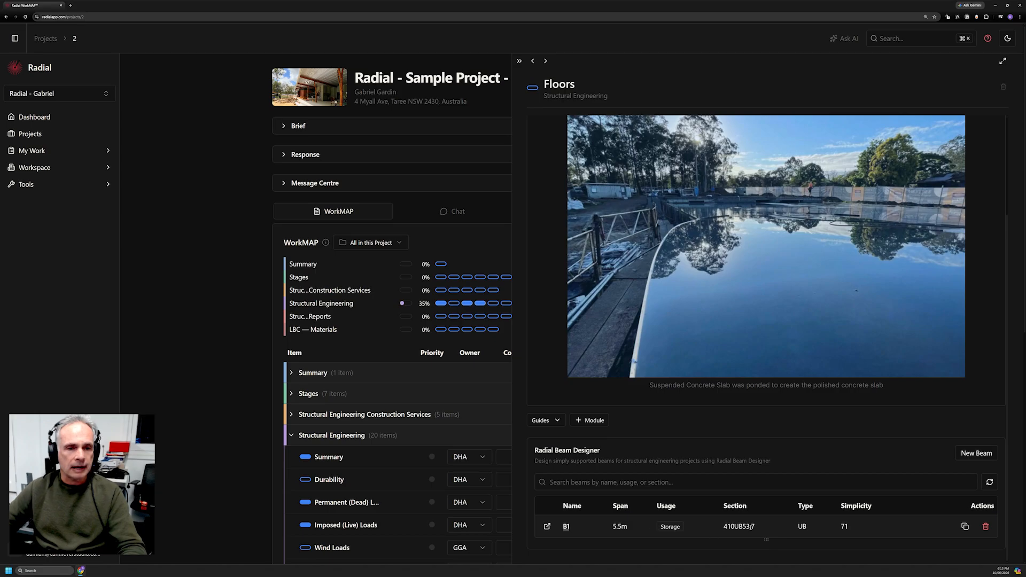
click(567, 526)
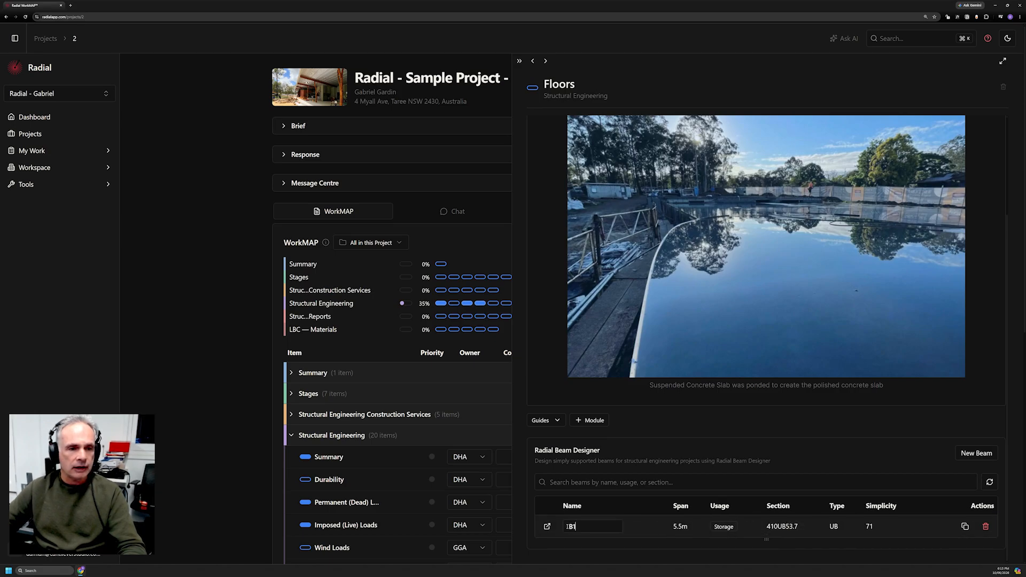
drag(579, 528, 565, 528)
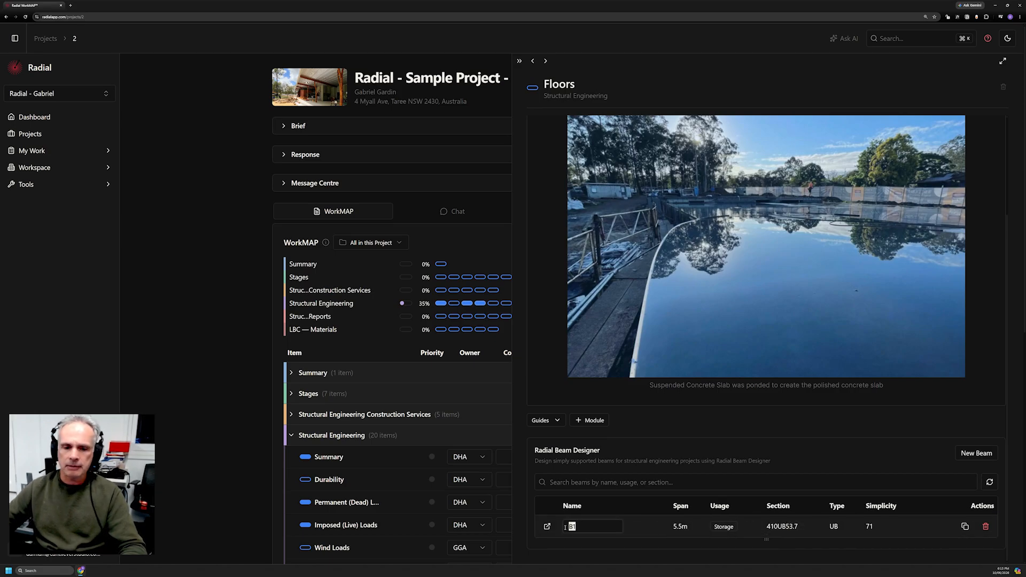
text(1B1)
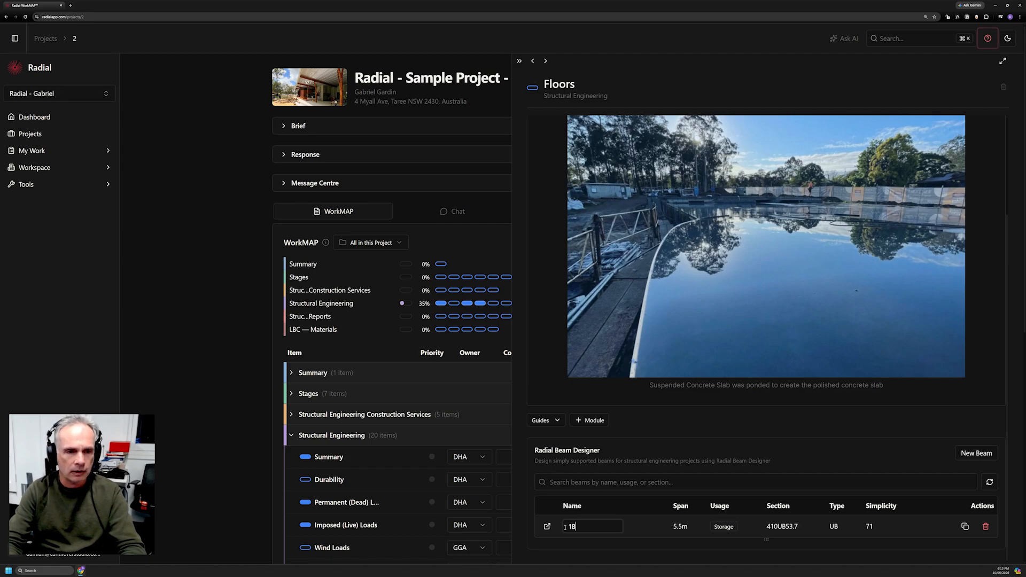
click(547, 526)
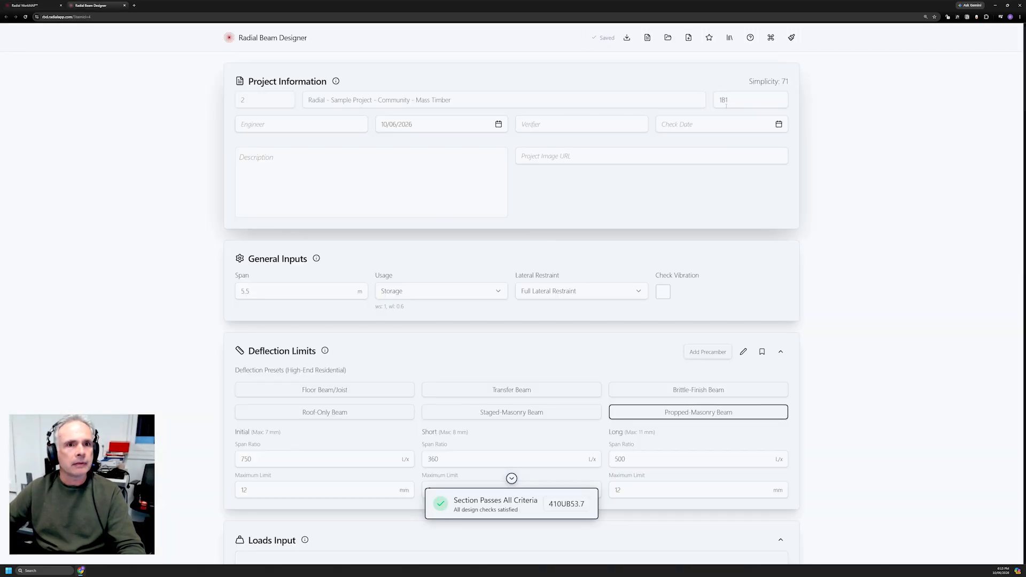
click(725, 101)
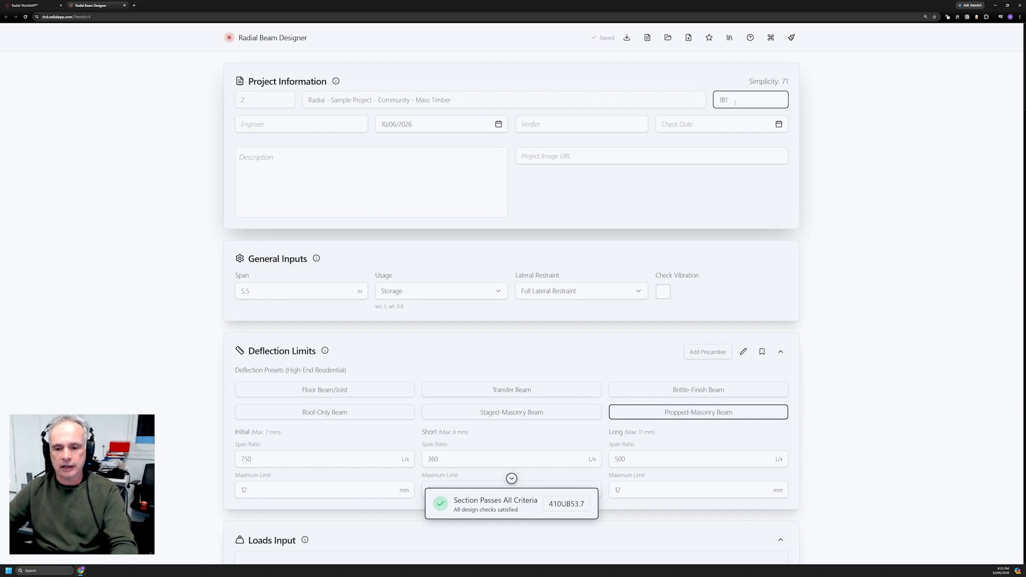
text(0)
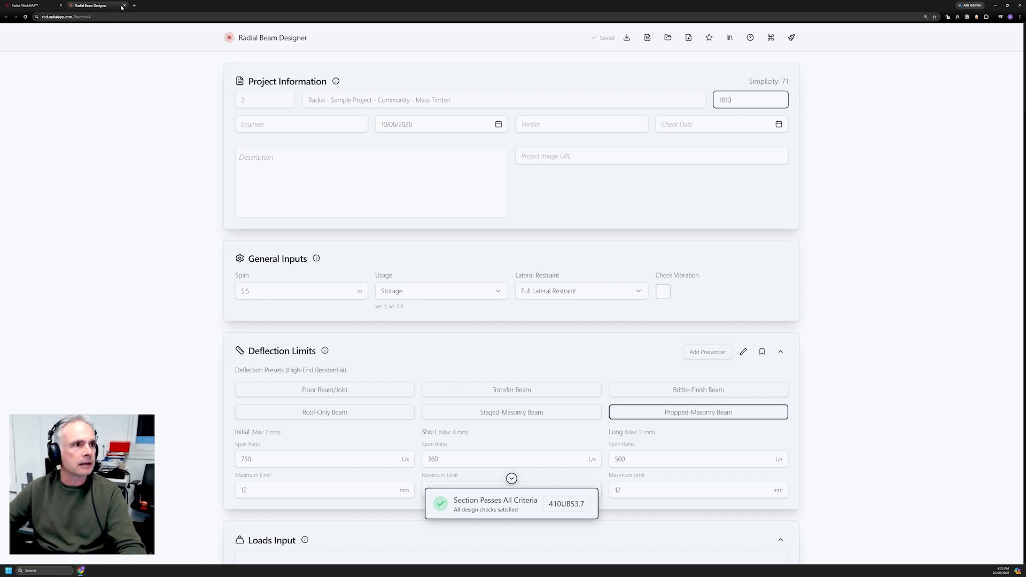
click(124, 6)
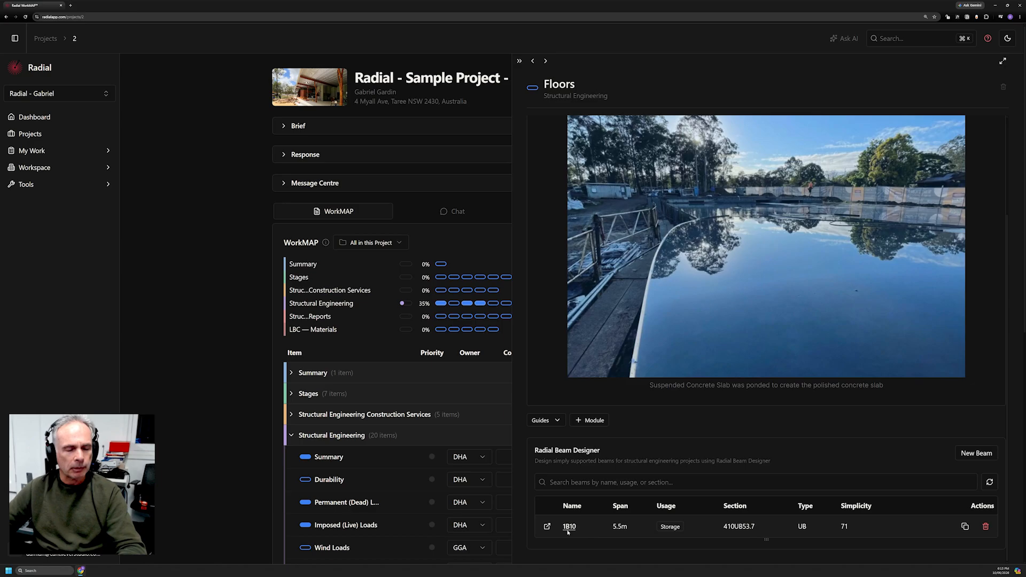